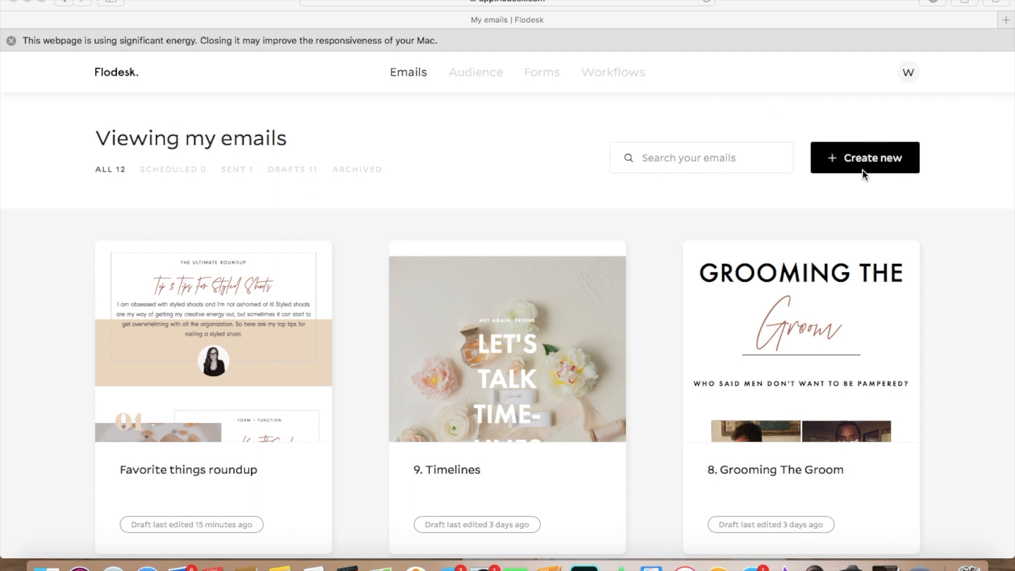
Step: Start a new email and open the details of the "Favorite things roundup" template
{"action": "left_click", "coordinate": [849, 163]}
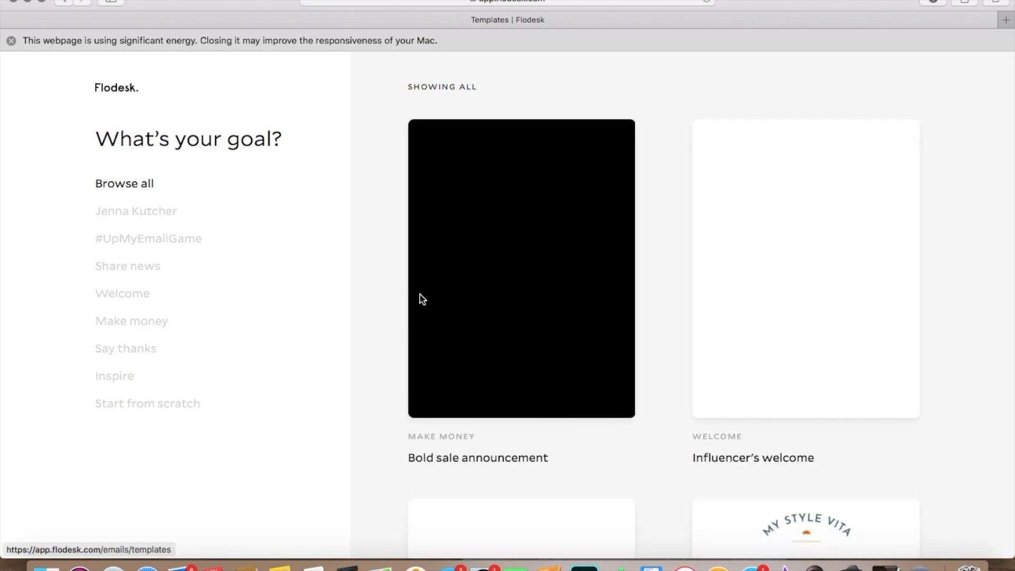
{"action": "scroll", "coordinate": [397, 244], "scroll_direction": "down", "scroll_amount": 5}
{"action": "scroll", "coordinate": [397, 246], "scroll_direction": "down", "scroll_amount": 3}
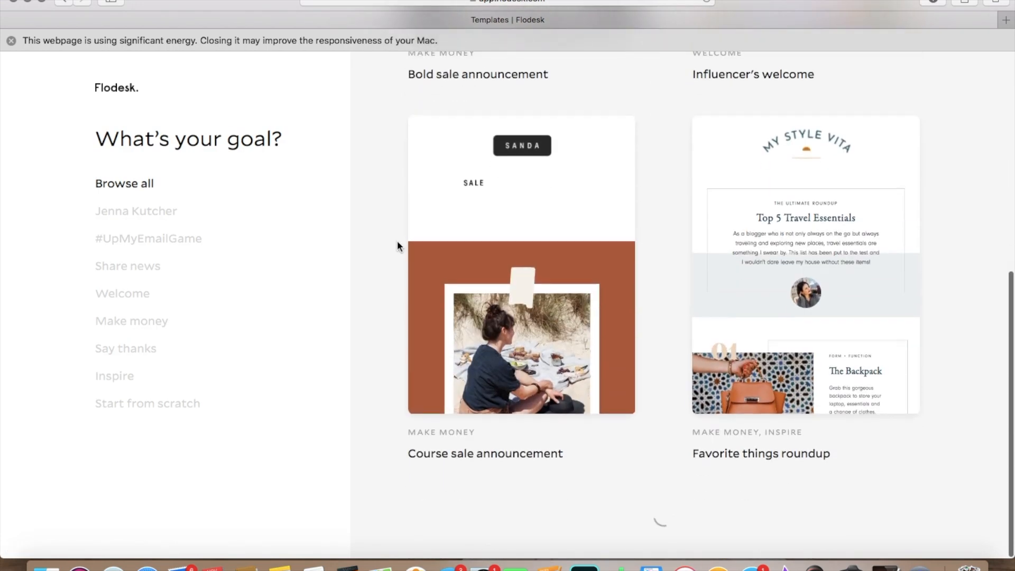
{"action": "scroll", "coordinate": [398, 245], "scroll_direction": "down", "scroll_amount": 5}
{"action": "scroll", "coordinate": [398, 245], "scroll_direction": "down", "scroll_amount": 9}
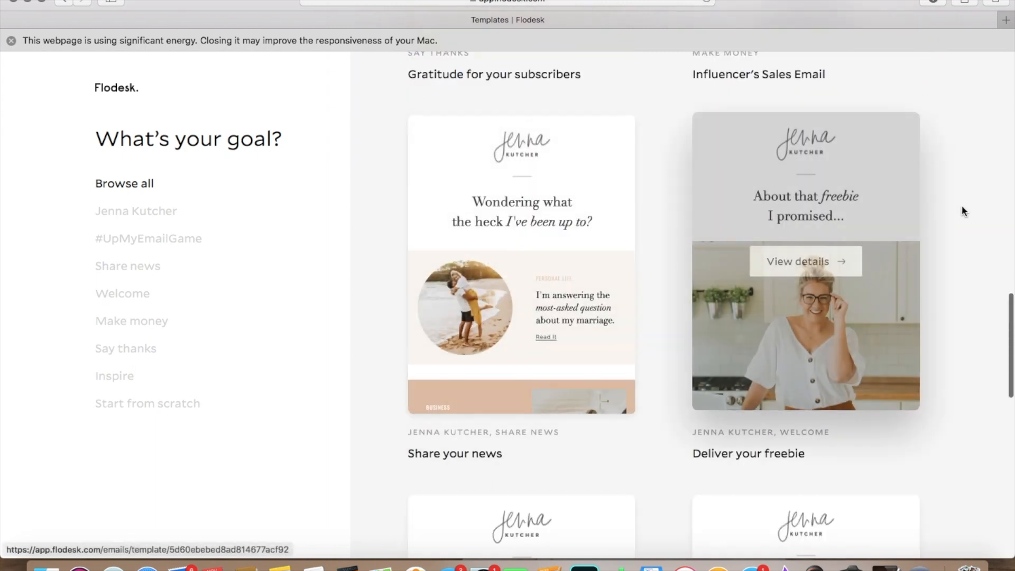
{"action": "scroll", "coordinate": [962, 206], "scroll_direction": "down", "scroll_amount": 3}
{"action": "scroll", "coordinate": [962, 206], "scroll_direction": "up", "scroll_amount": 10}
{"action": "scroll", "coordinate": [962, 206], "scroll_direction": "up", "scroll_amount": 6}
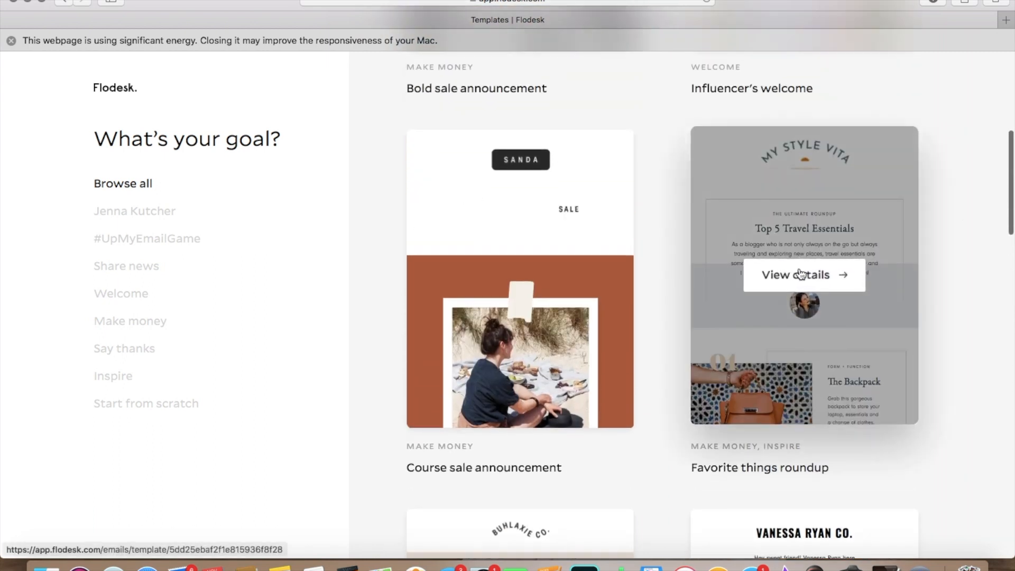
{"action": "left_click", "coordinate": [798, 268]}
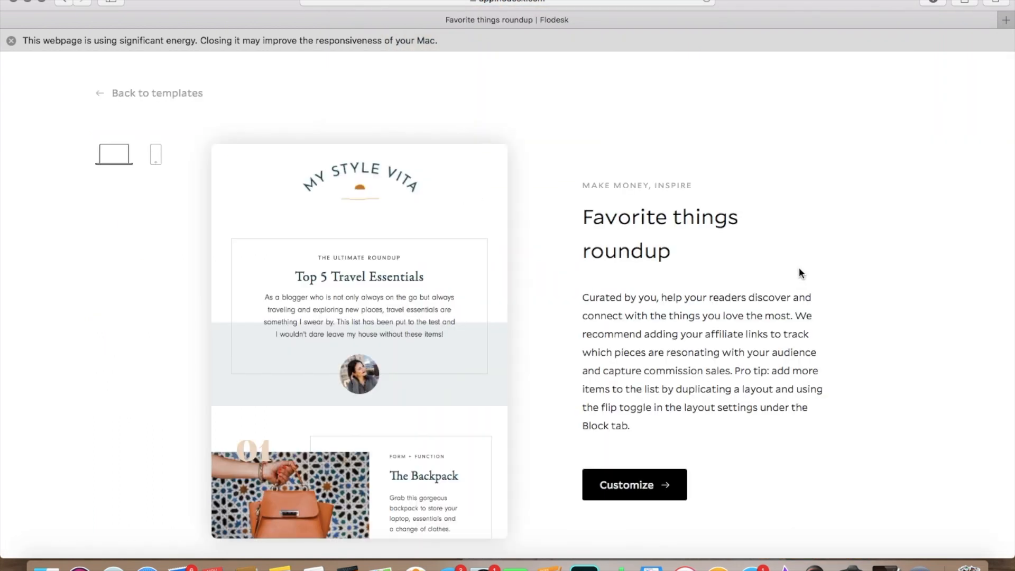
Step: Preview the "Favorite things roundup" layout down to its footer and open the template for customizing
{"action": "scroll", "coordinate": [475, 270], "scroll_direction": "down", "scroll_amount": 10}
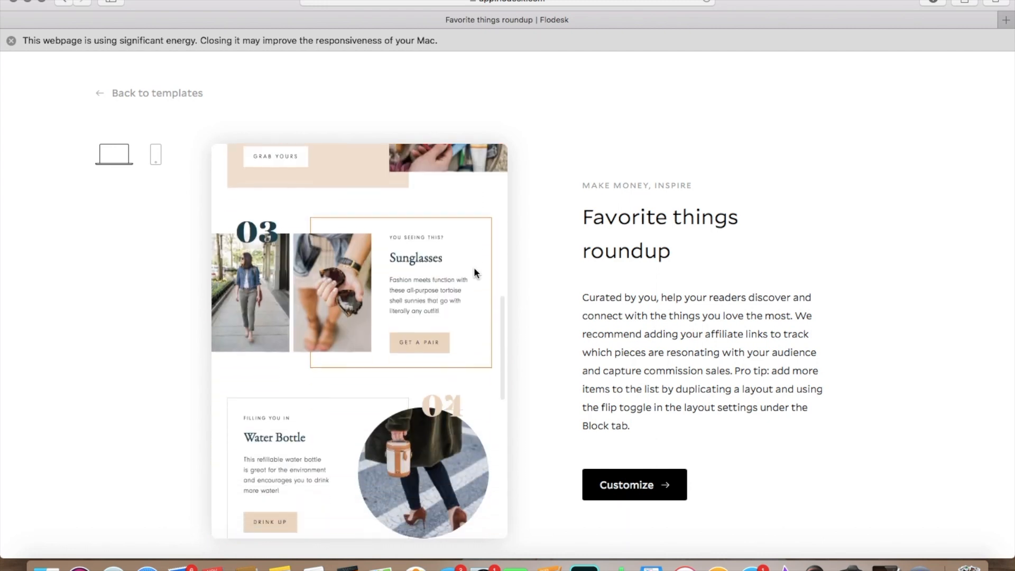
{"action": "scroll", "coordinate": [473, 268], "scroll_direction": "down", "scroll_amount": 8}
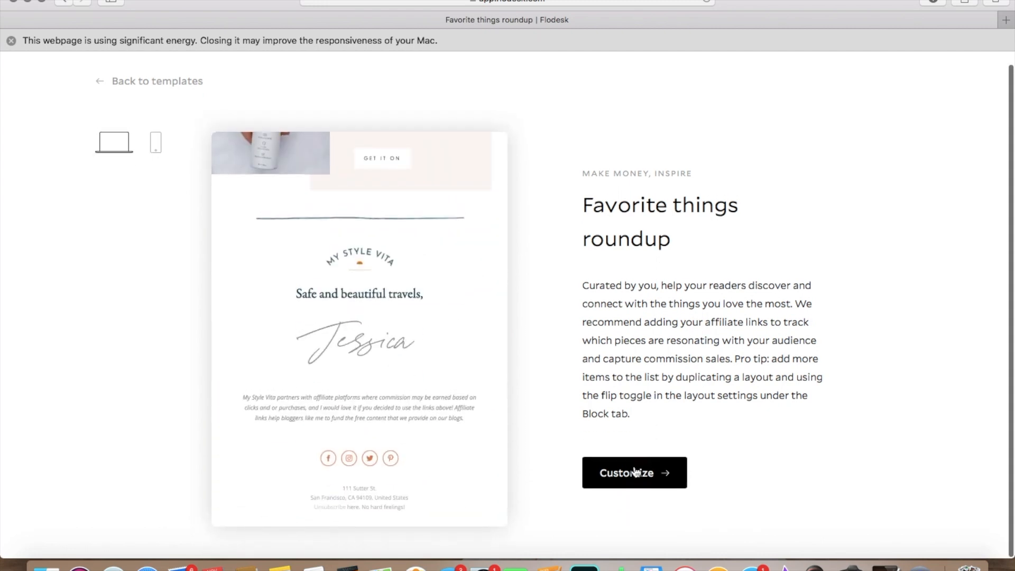
{"action": "left_click", "coordinate": [635, 474]}
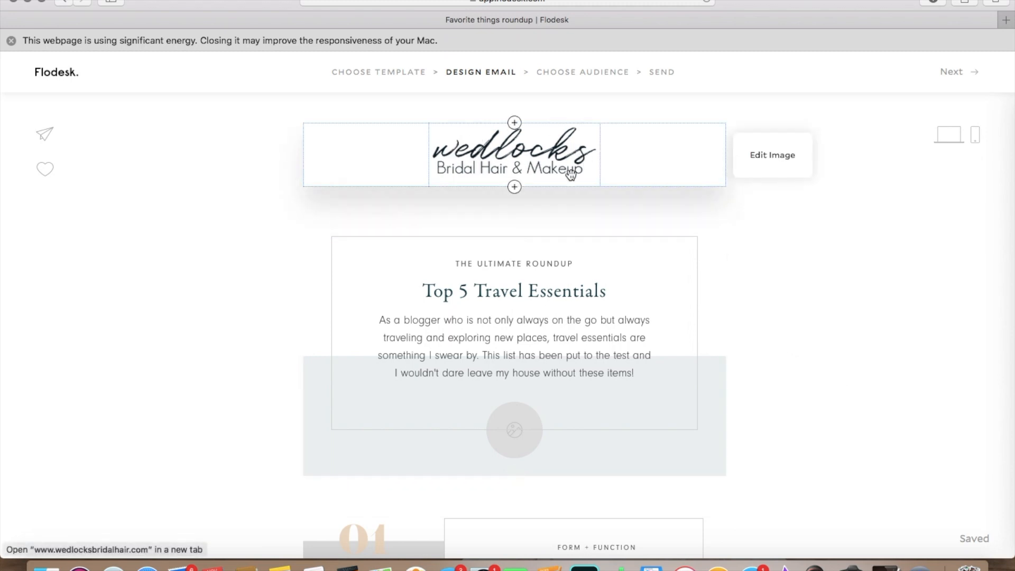
Step: Delete the header logo block and two empty spacer blocks above the "Top 5 Travel Essentials" section
{"action": "scroll", "coordinate": [832, 247], "scroll_direction": "down", "scroll_amount": 4}
{"action": "scroll", "coordinate": [832, 246], "scroll_direction": "down", "scroll_amount": 15}
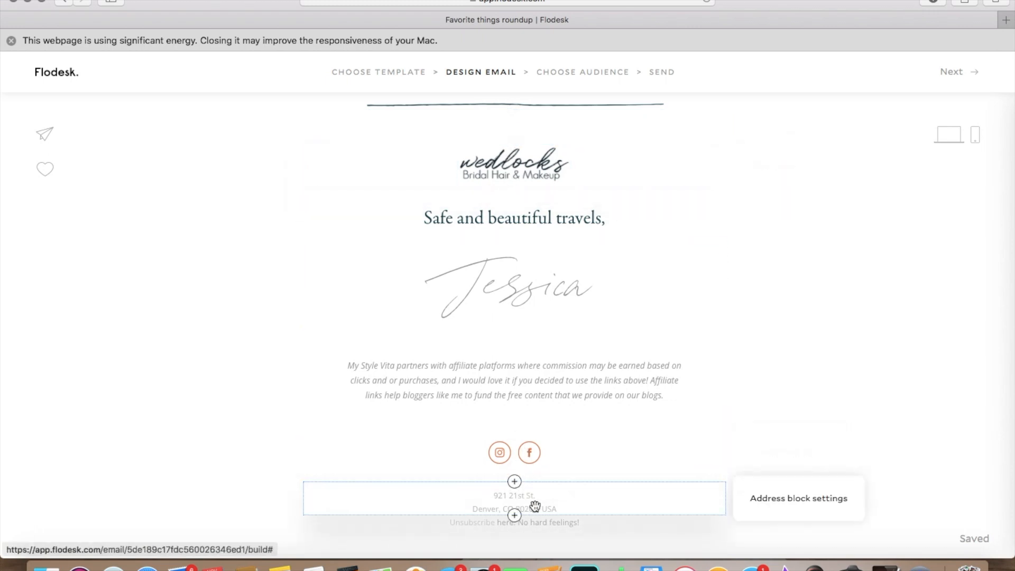
{"action": "scroll", "coordinate": [797, 419], "scroll_direction": "up", "scroll_amount": 15}
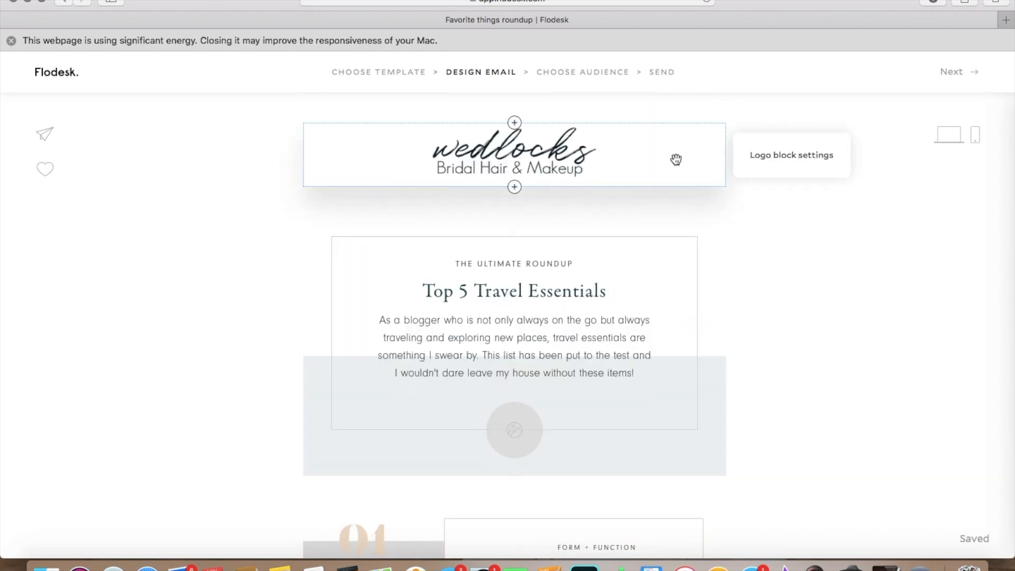
{"action": "left_click", "coordinate": [676, 160]}
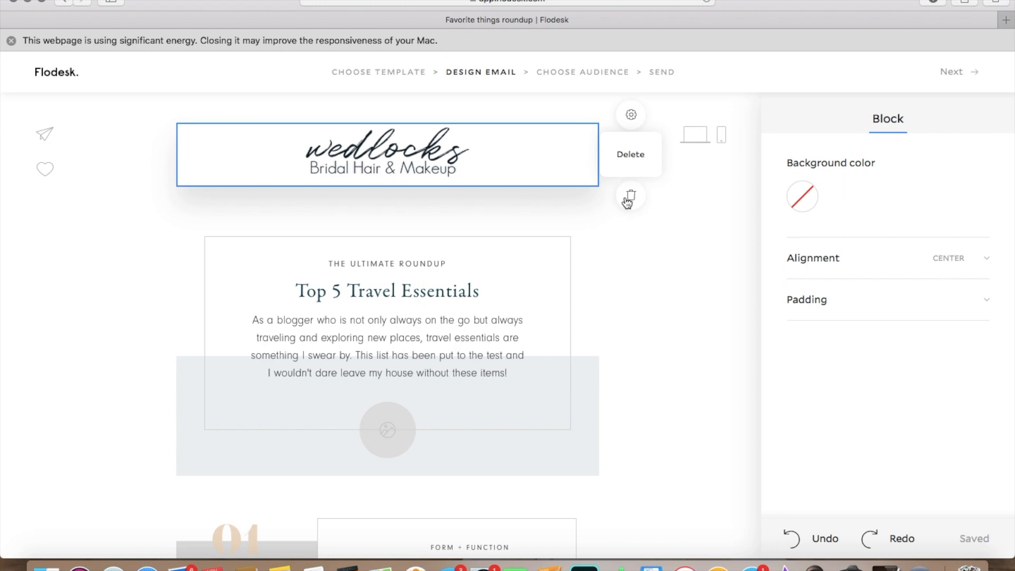
{"action": "left_click", "coordinate": [629, 197]}
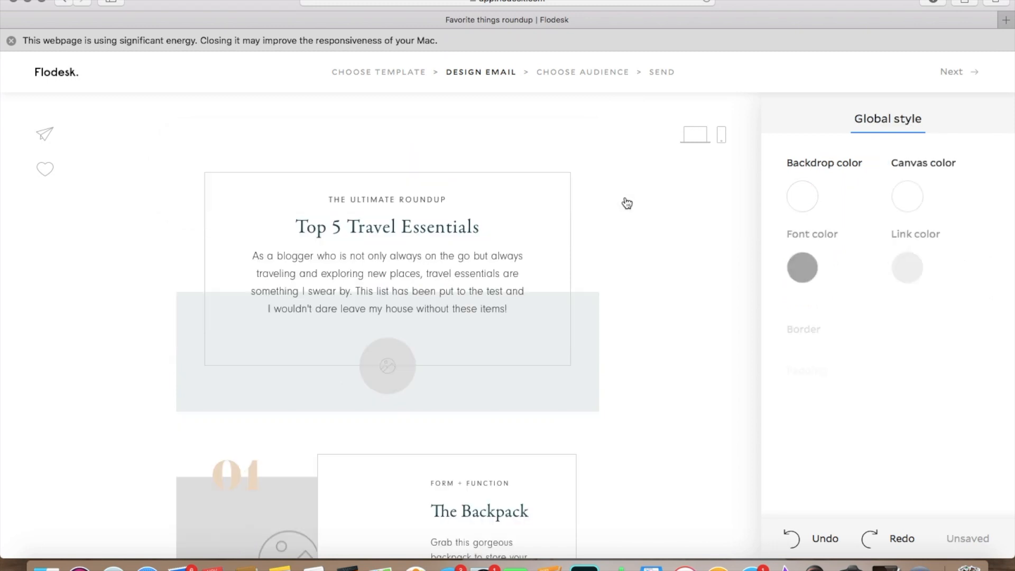
{"action": "left_click", "coordinate": [463, 114]}
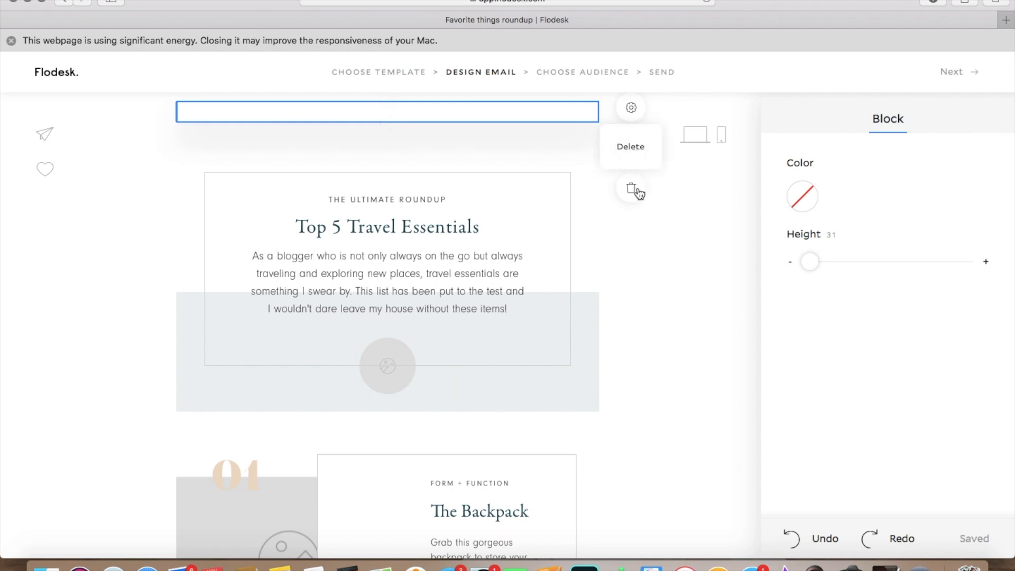
{"action": "left_click", "coordinate": [637, 191]}
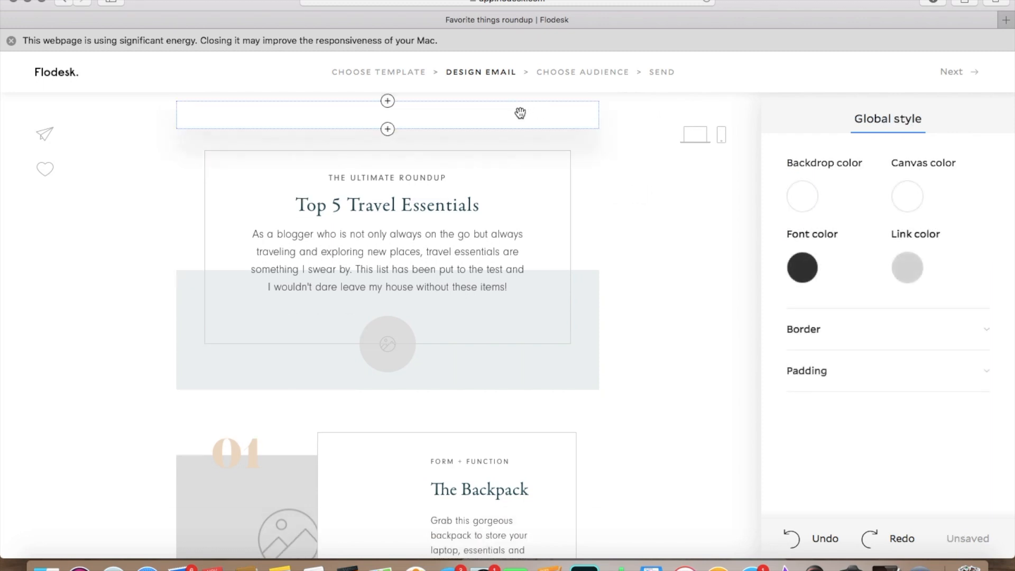
{"action": "left_click", "coordinate": [508, 140]}
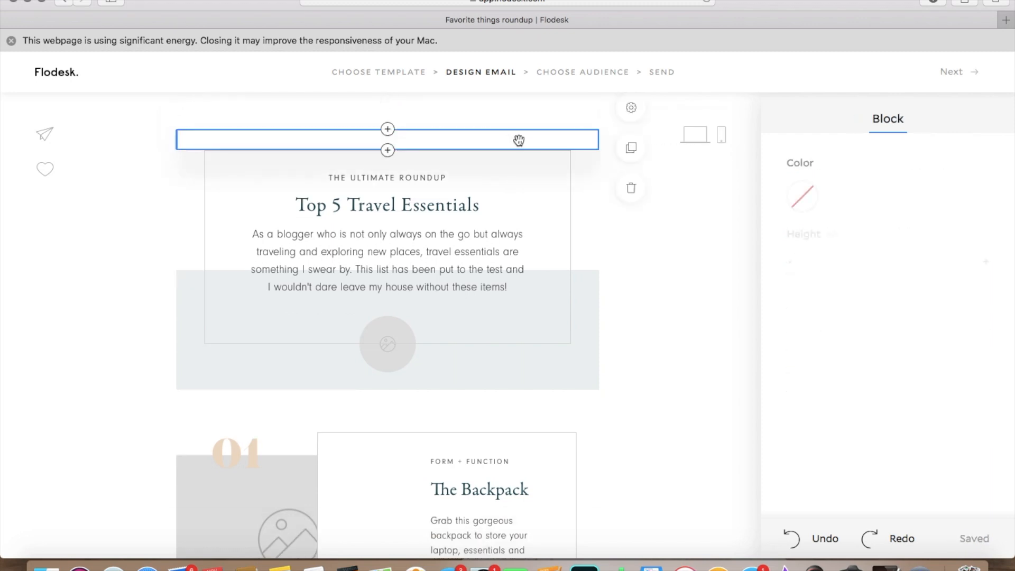
{"action": "left_click", "coordinate": [637, 191]}
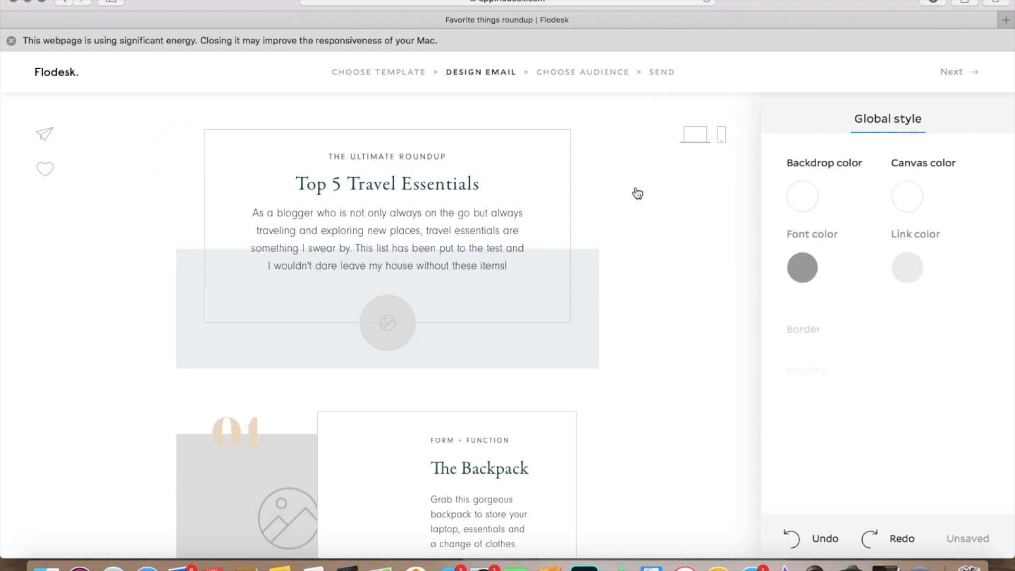
Step: Delete the footer logo block and an empty spacer block above the "Safe and beautiful travels," line
{"action": "scroll", "coordinate": [727, 228], "scroll_direction": "down", "scroll_amount": 15}
{"action": "scroll", "coordinate": [728, 232], "scroll_direction": "down", "scroll_amount": 4}
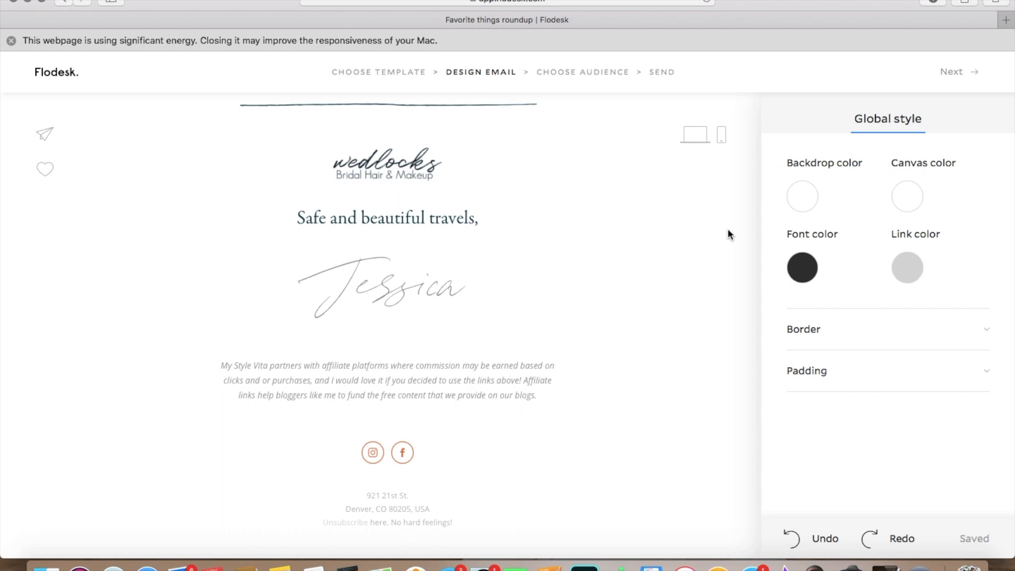
{"action": "left_click", "coordinate": [433, 168]}
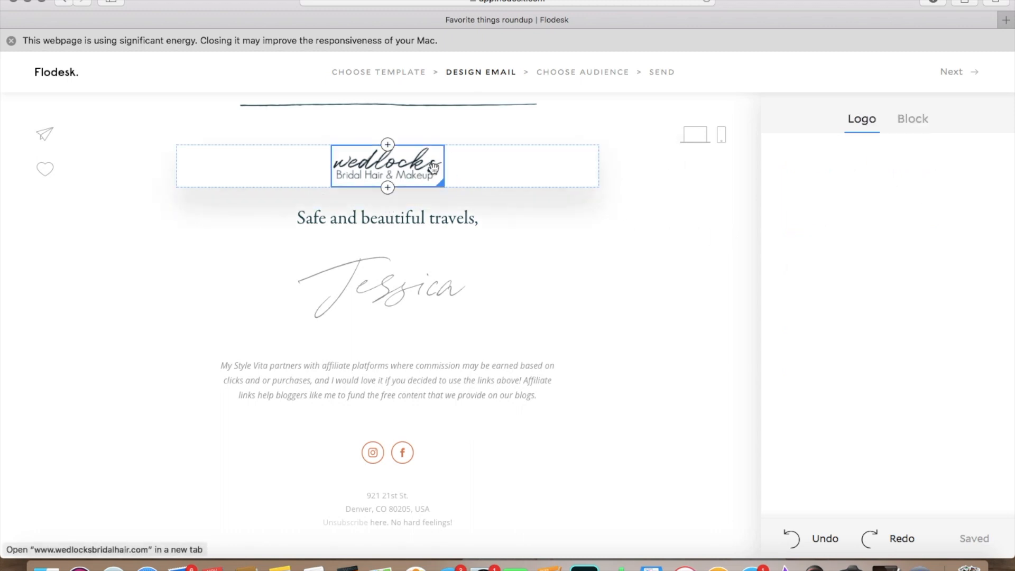
{"action": "left_click", "coordinate": [632, 210]}
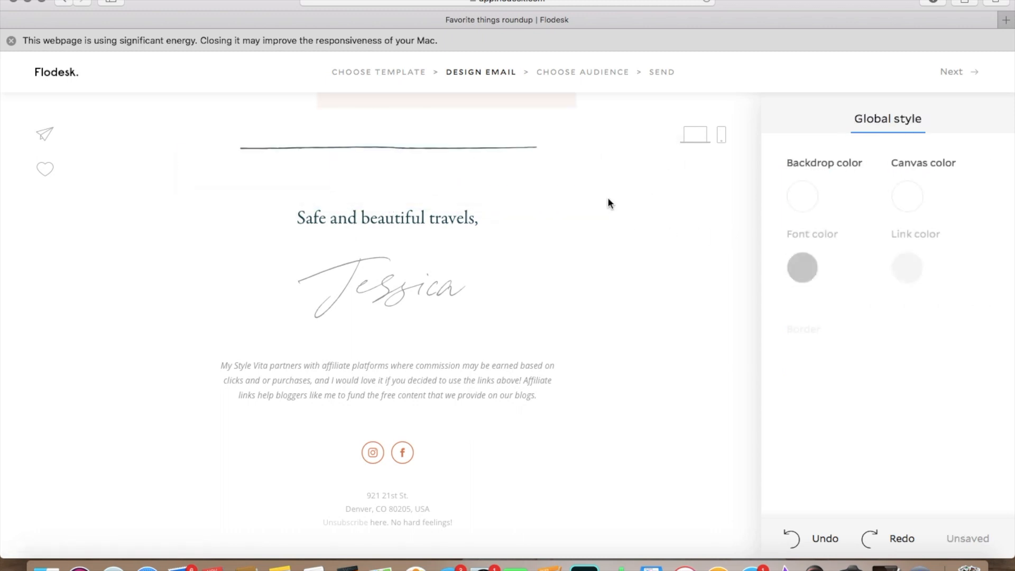
{"action": "left_click", "coordinate": [414, 198]}
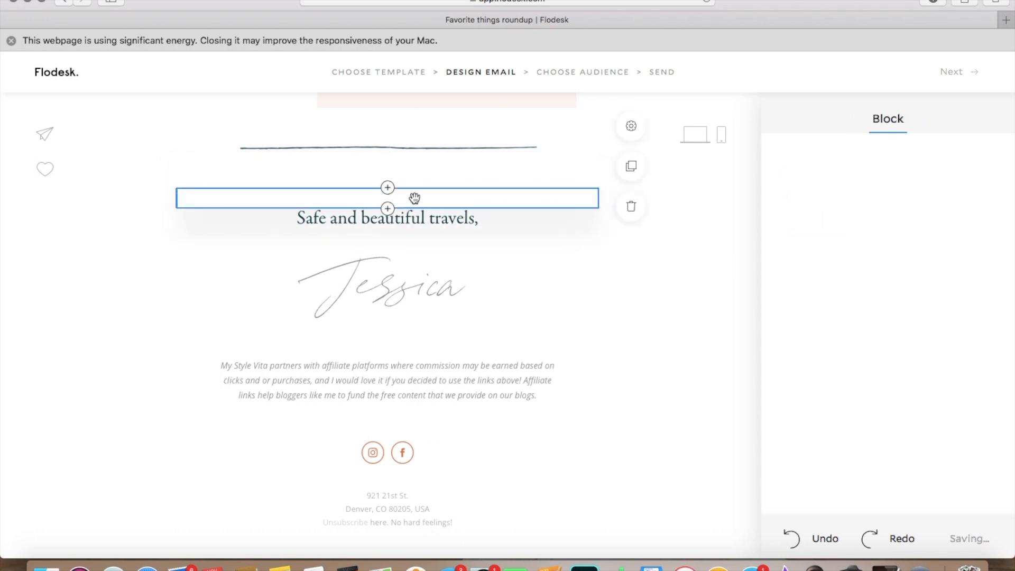
{"action": "left_click", "coordinate": [632, 241]}
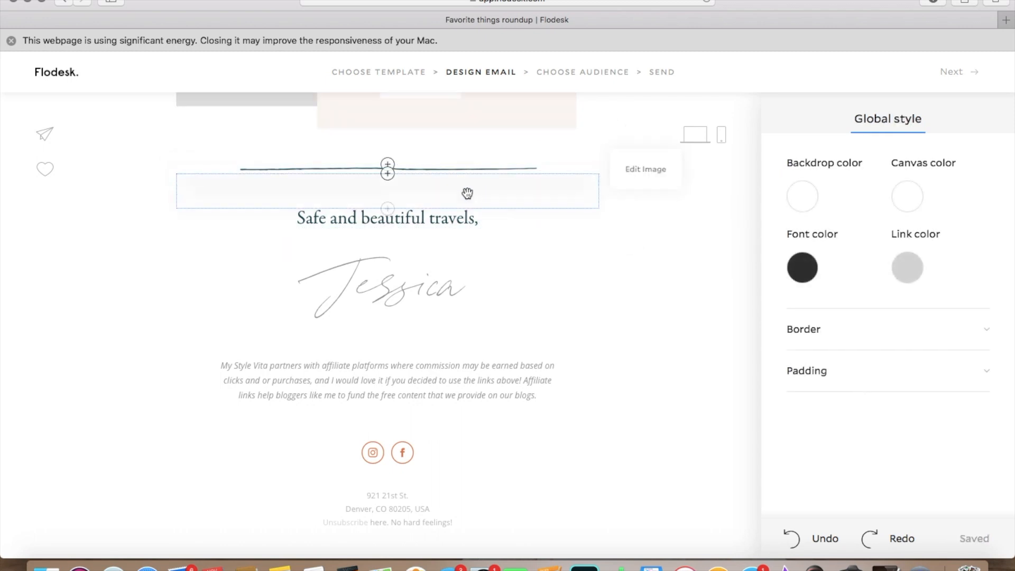
Step: Replace the template's handwritten signature under the closing line with the sender's full name
{"action": "double_click", "coordinate": [429, 289]}
{"action": "type", "text": "Nin"}
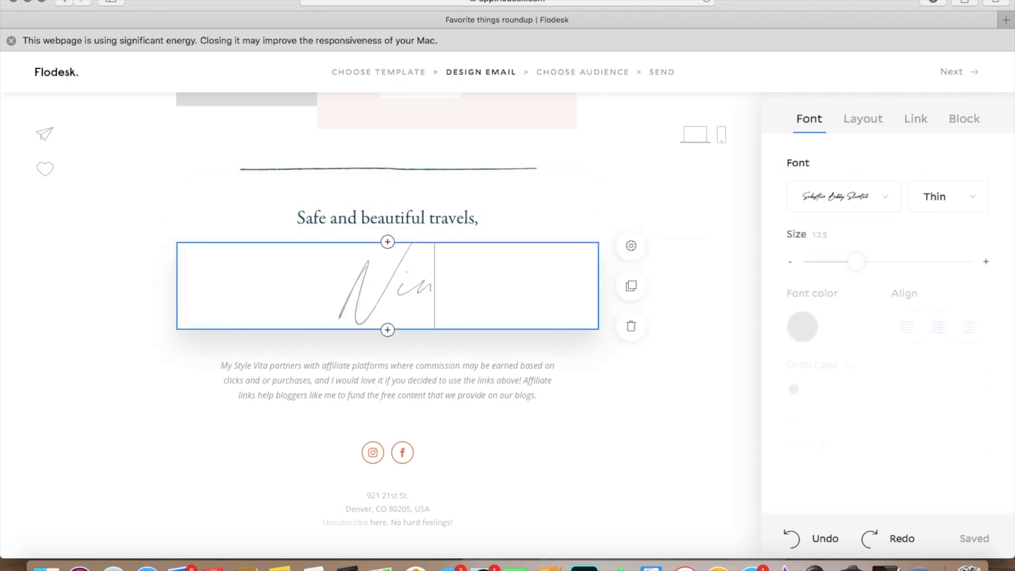
{"action": "type", "text": "e Morrison"}
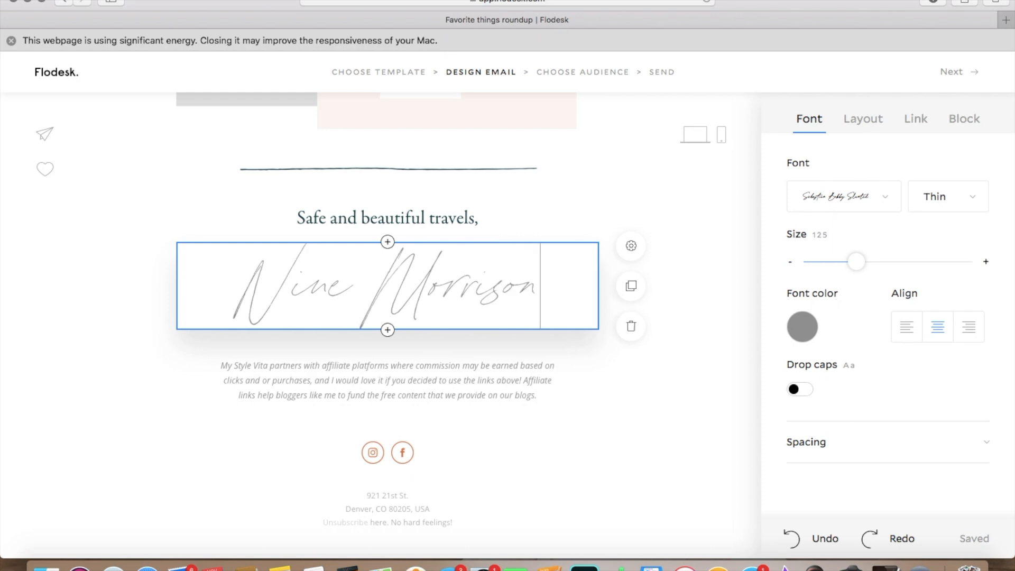
Step: Recolor the whole signature text with the saved brand color #B87E70
{"action": "triple_click", "coordinate": [450, 253]}
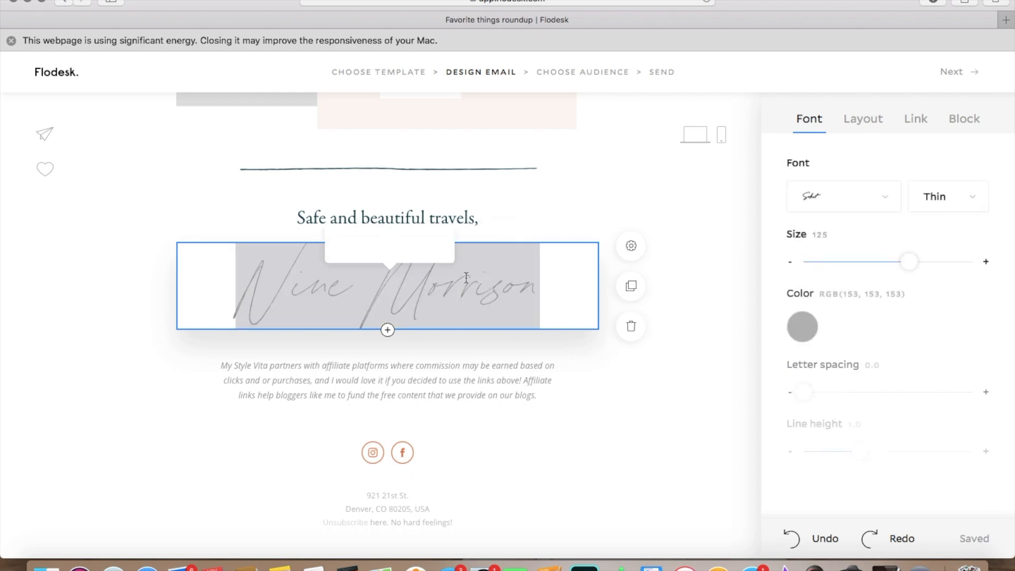
{"action": "left_click", "coordinate": [804, 328]}
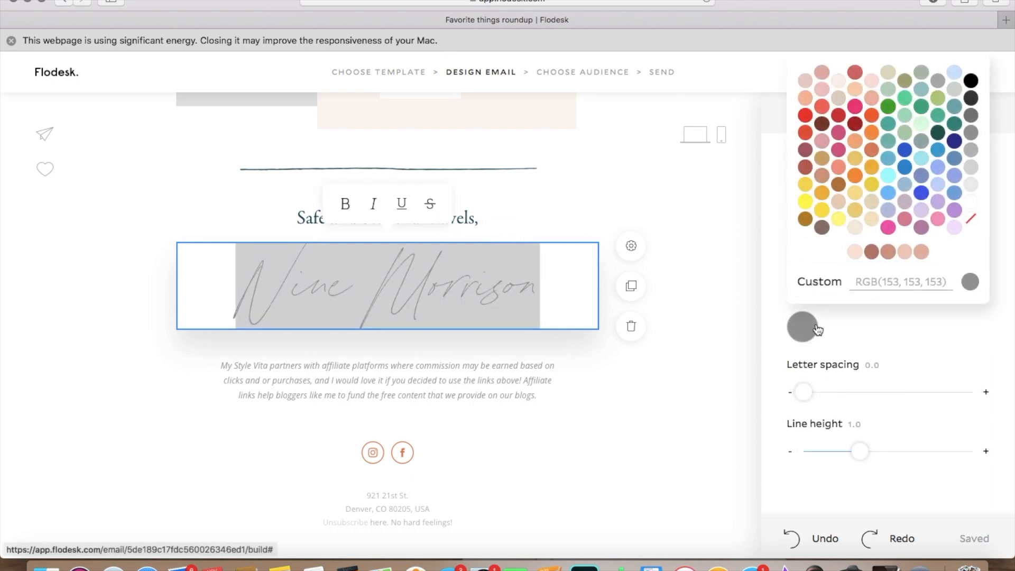
{"action": "left_click", "coordinate": [872, 253]}
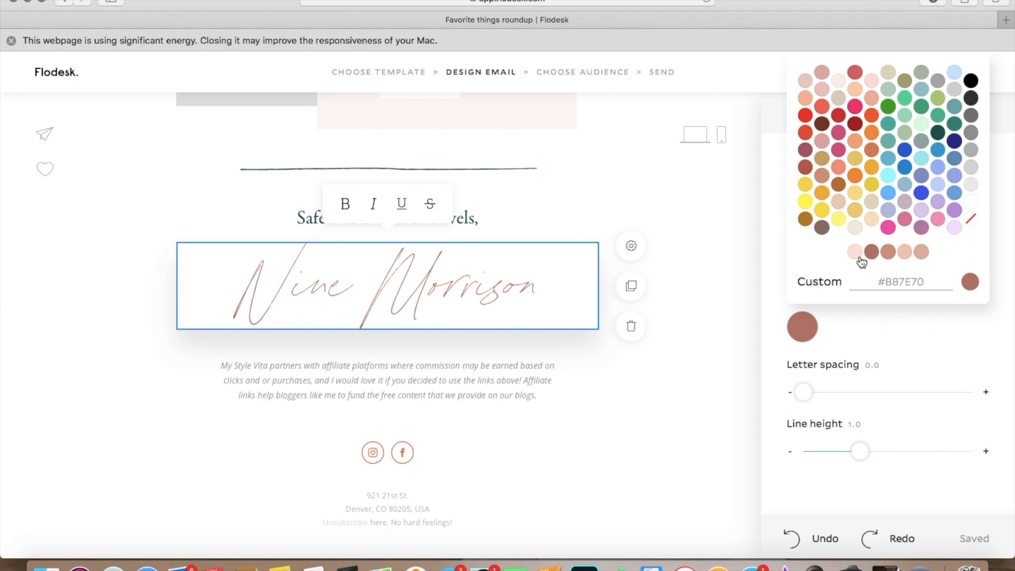
{"action": "left_click", "coordinate": [777, 279]}
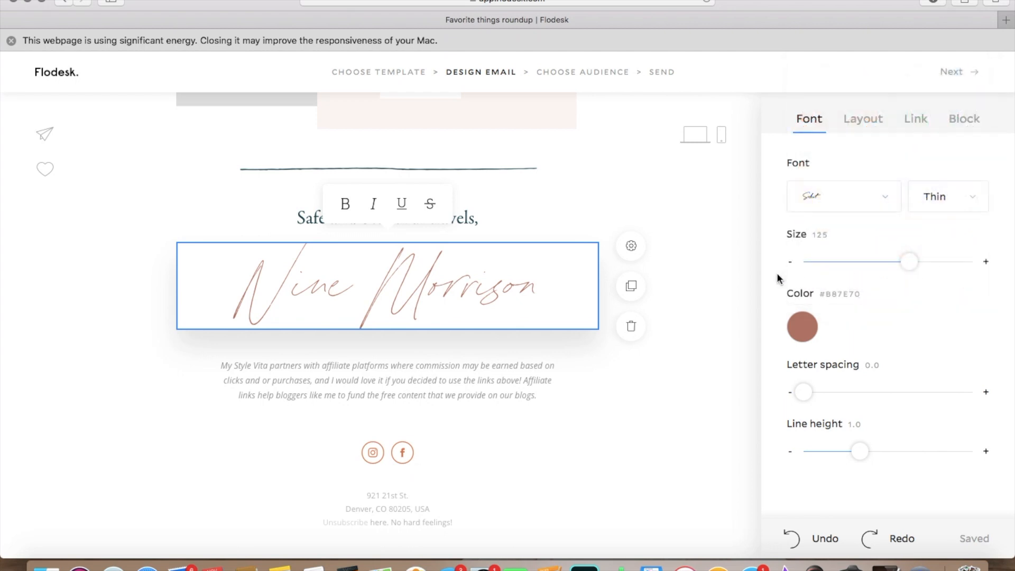
Step: Change the signature's font to a different handwritten script style from the script fonts above the Monospace group
{"action": "left_click", "coordinate": [889, 197]}
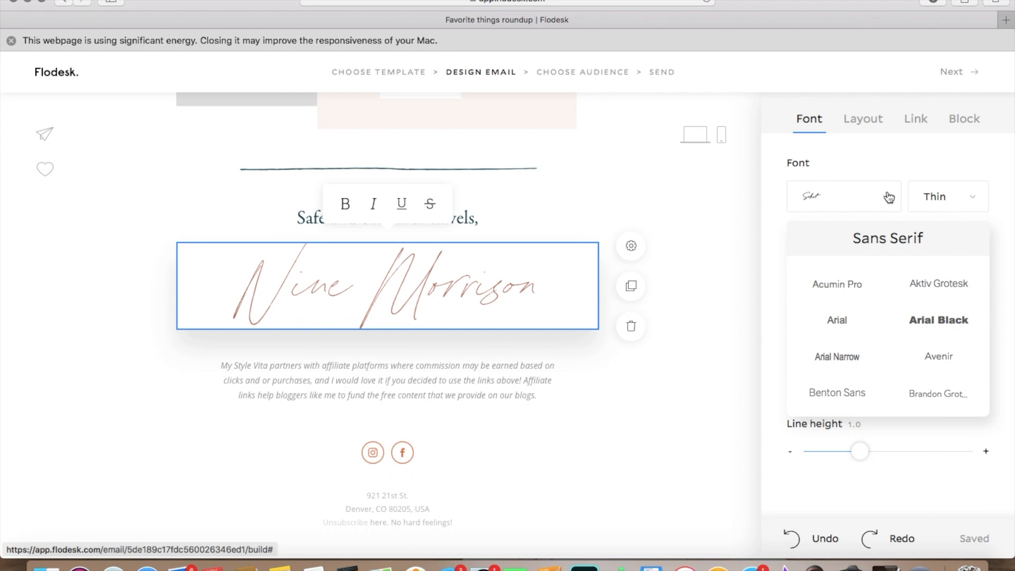
{"action": "scroll", "coordinate": [910, 322], "scroll_direction": "down", "scroll_amount": 5}
{"action": "scroll", "coordinate": [910, 322], "scroll_direction": "down", "scroll_amount": 5}
{"action": "scroll", "coordinate": [909, 322], "scroll_direction": "down", "scroll_amount": 6}
{"action": "scroll", "coordinate": [909, 322], "scroll_direction": "down", "scroll_amount": 8}
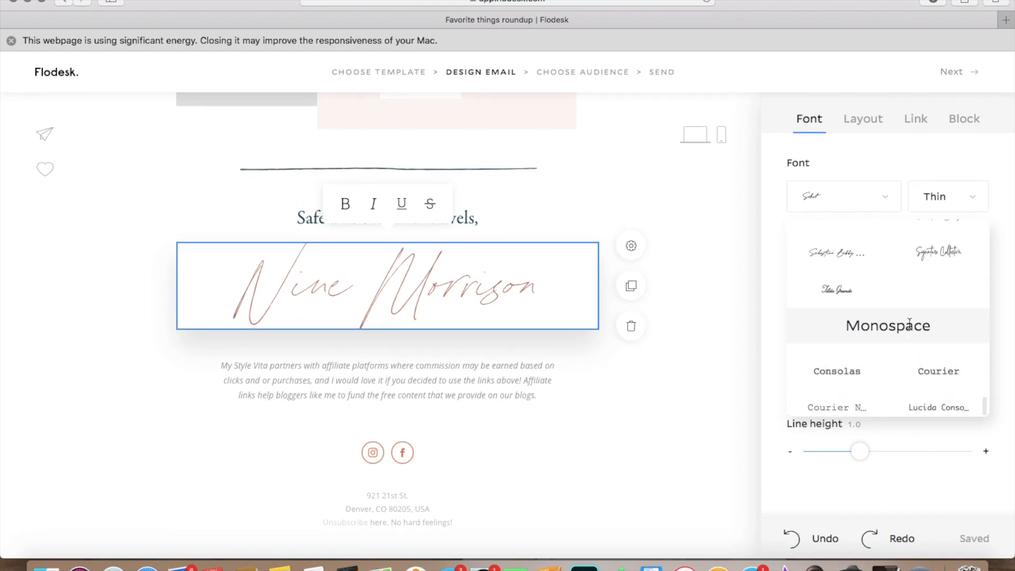
{"action": "scroll", "coordinate": [909, 322], "scroll_direction": "up", "scroll_amount": 3}
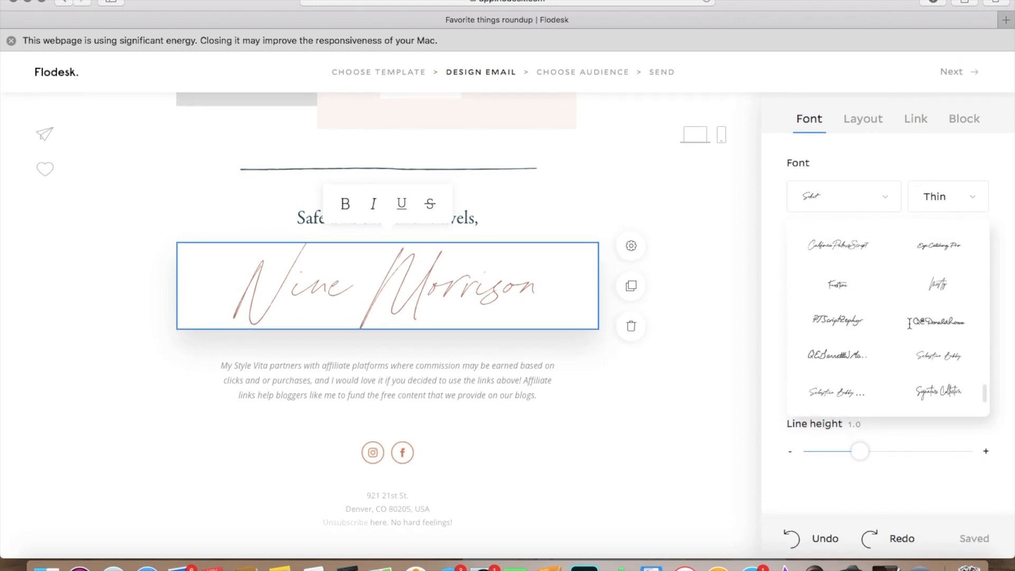
{"action": "left_click", "coordinate": [936, 286]}
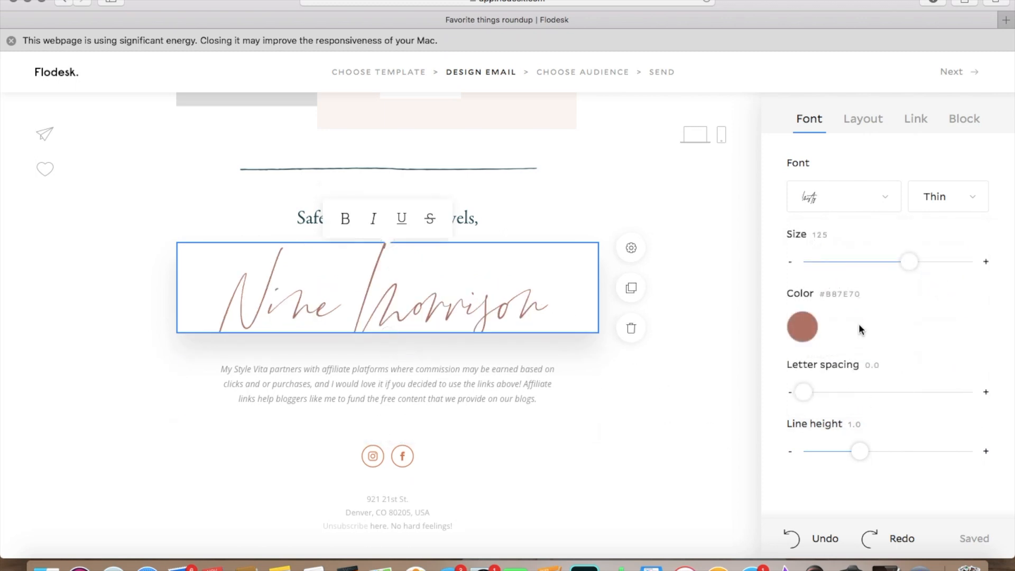
Step: Set the signature's font size to 70 and reselect its text block
{"action": "left_click_drag", "start_coordinate": [907, 262], "coordinate": [865, 276]}
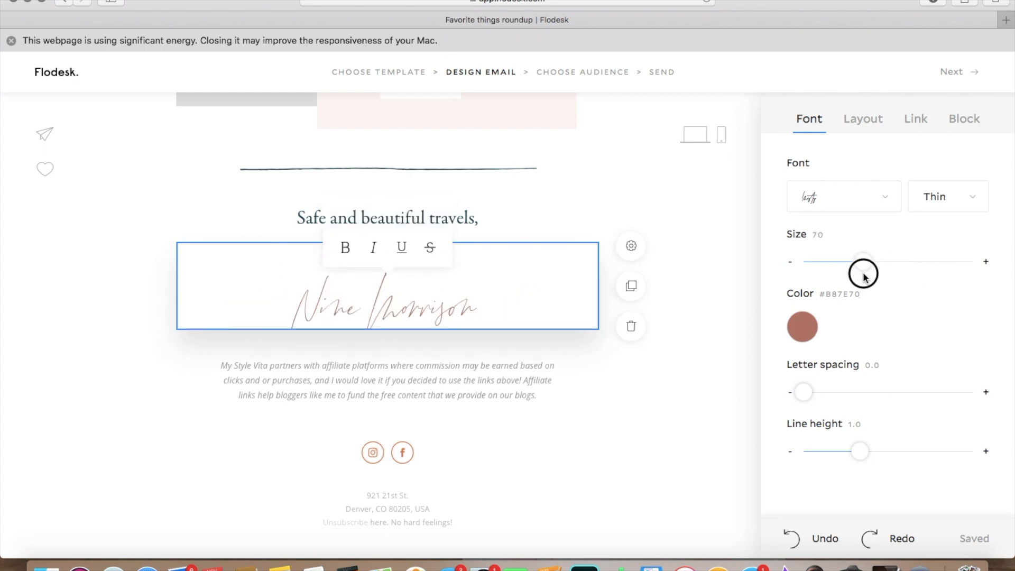
{"action": "left_click", "coordinate": [698, 317]}
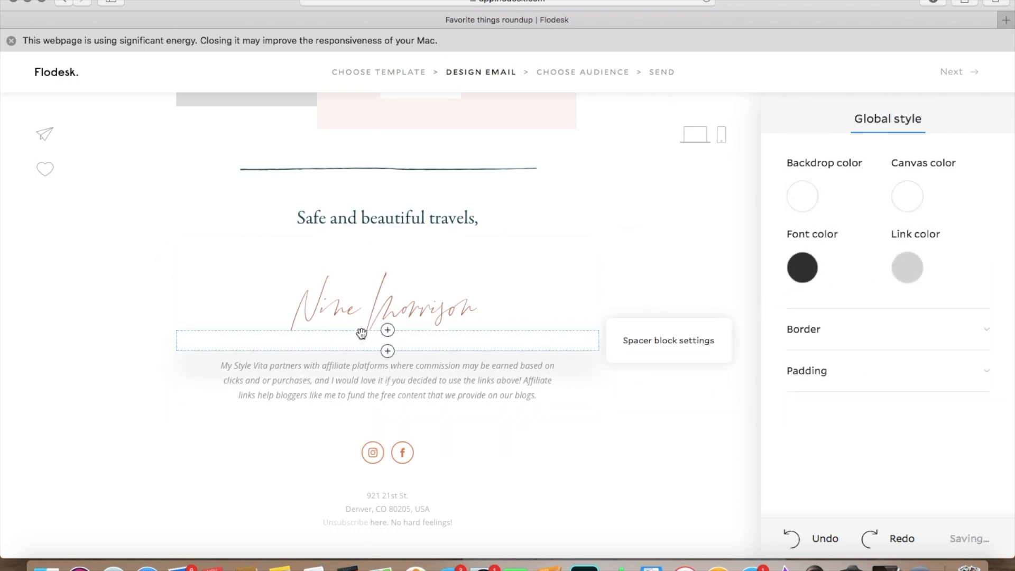
{"action": "left_click", "coordinate": [508, 293]}
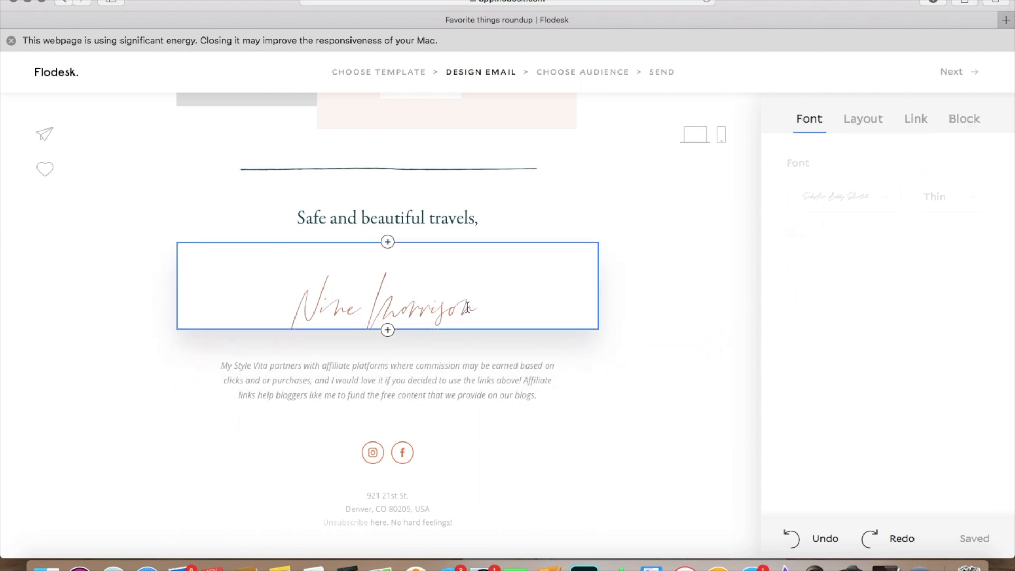
{"action": "mouse_move", "coordinate": [573, 284]}
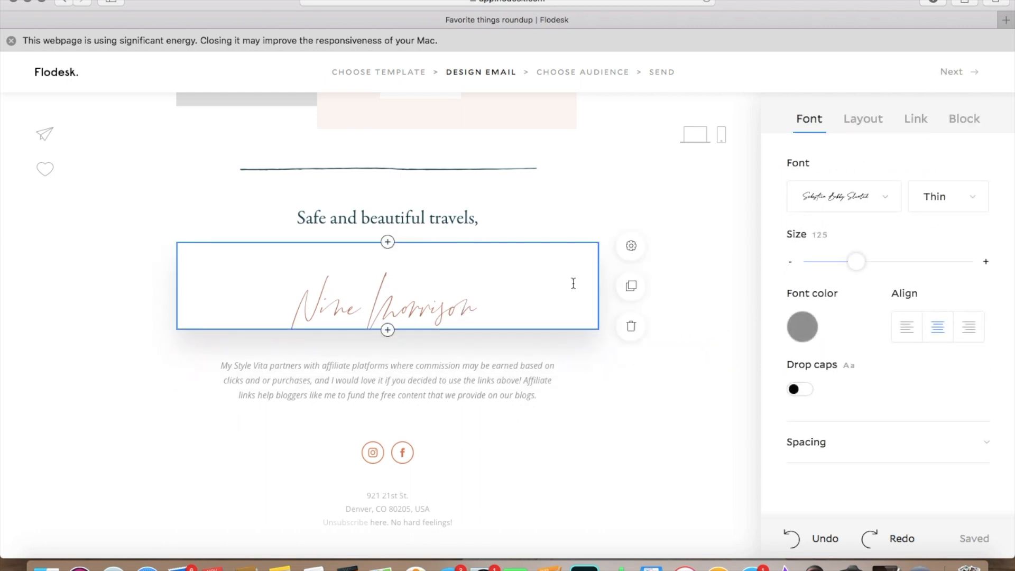
Step: Set the signature block's bottom padding to 25 and delete the spacer between the closing line and the signature
{"action": "left_click", "coordinate": [632, 247]}
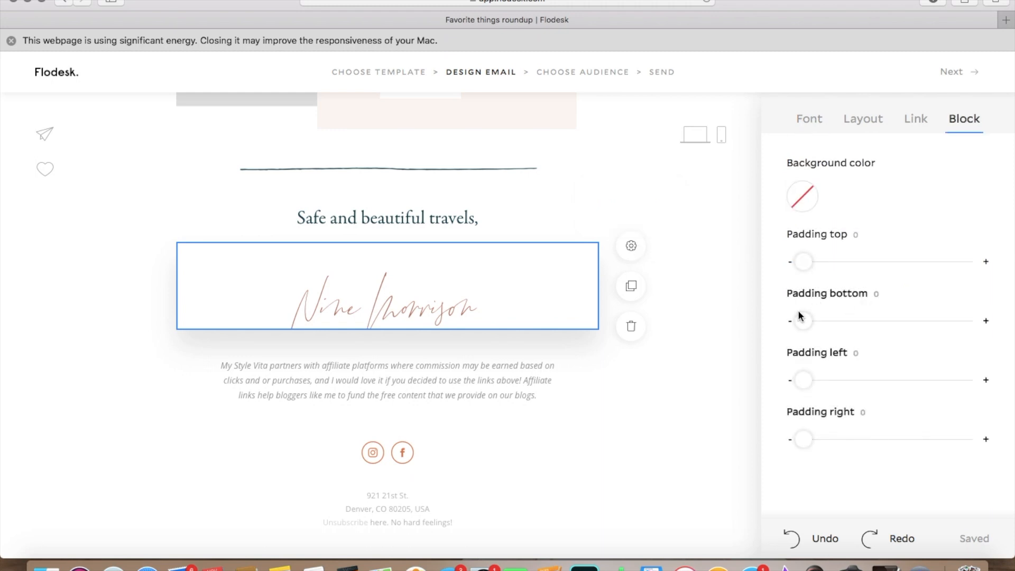
{"action": "left_click_drag", "start_coordinate": [803, 321], "coordinate": [845, 327]}
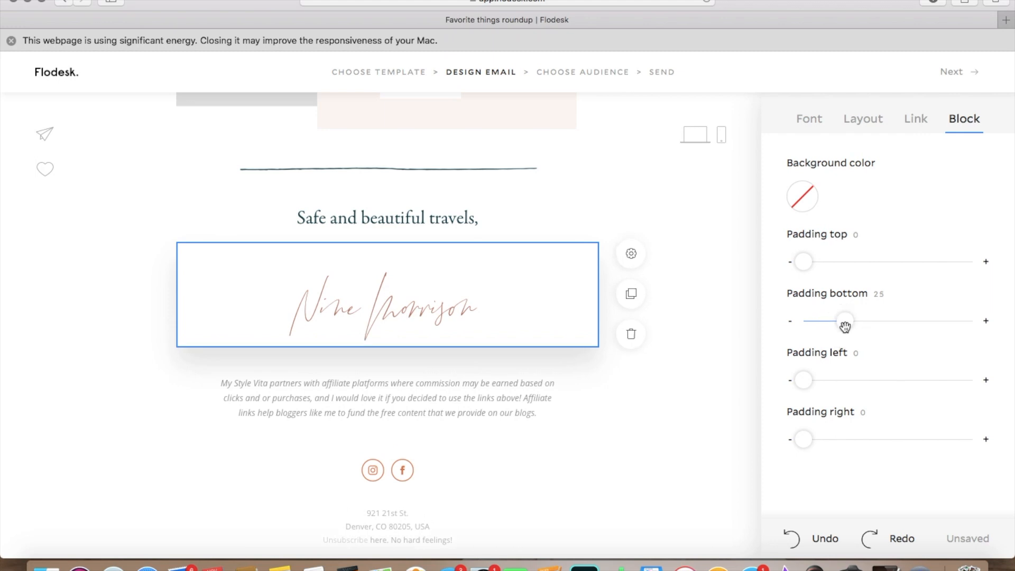
{"action": "left_click", "coordinate": [719, 321]}
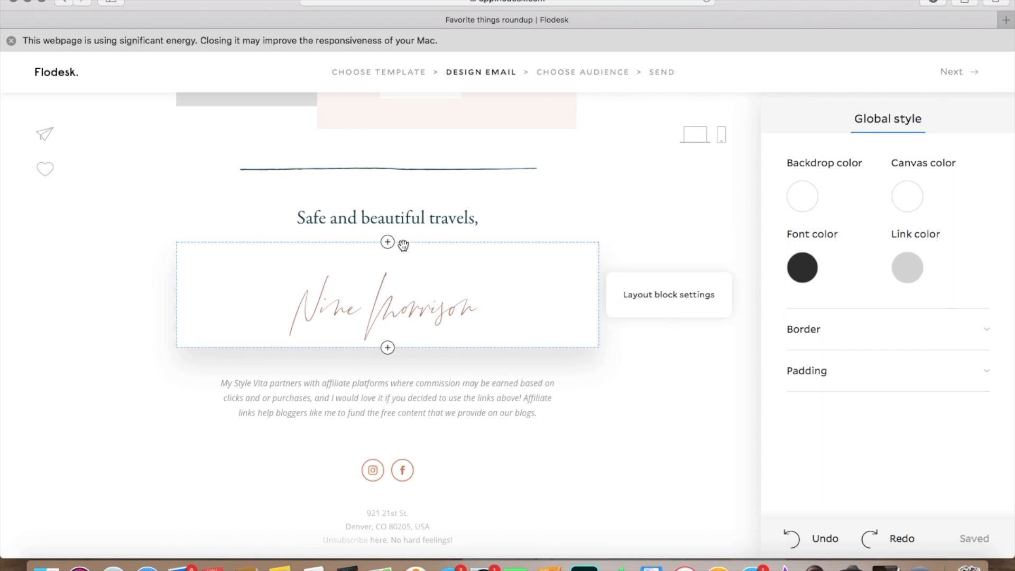
{"action": "left_click", "coordinate": [407, 235]}
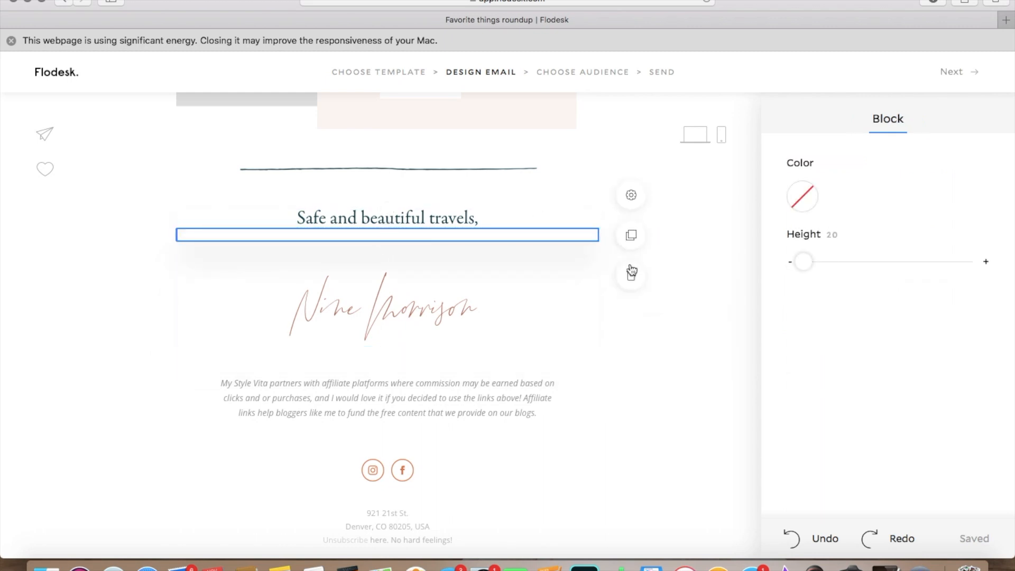
{"action": "left_click", "coordinate": [633, 275]}
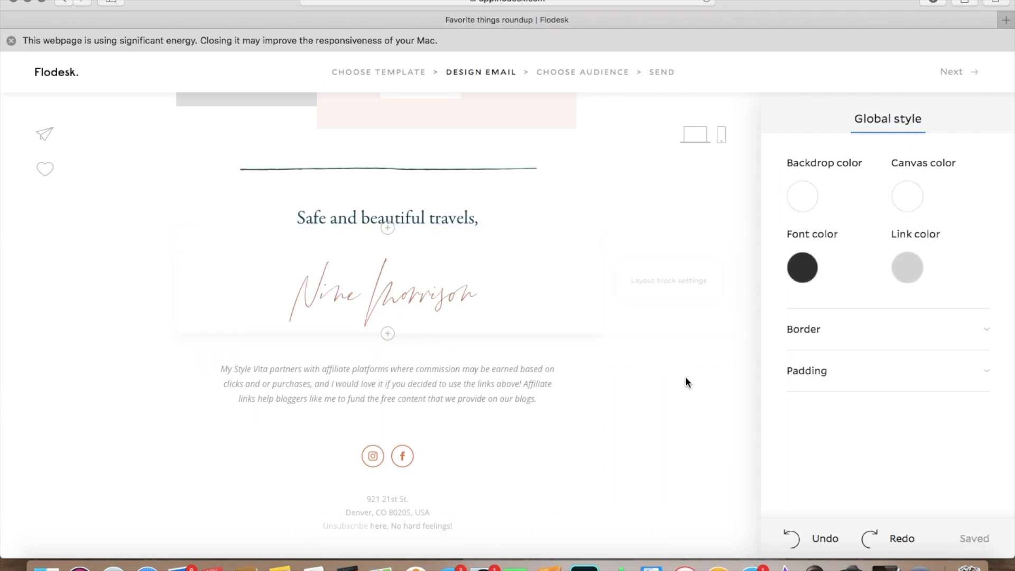
Step: Recolor the social icons gray #797979 and add a logo block directly beneath them
{"action": "scroll", "coordinate": [686, 377], "scroll_direction": "down", "scroll_amount": 1}
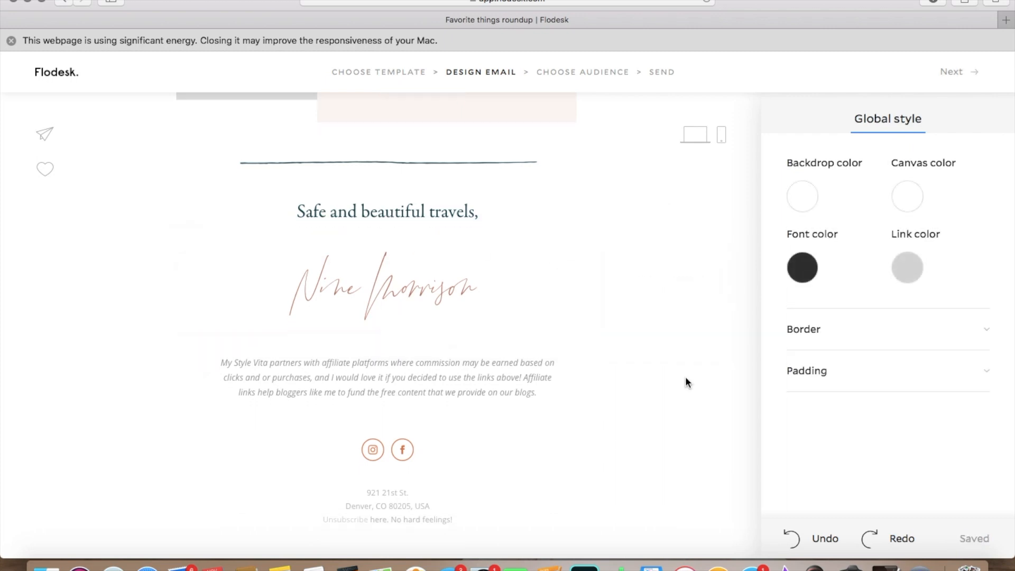
{"action": "left_click", "coordinate": [383, 455]}
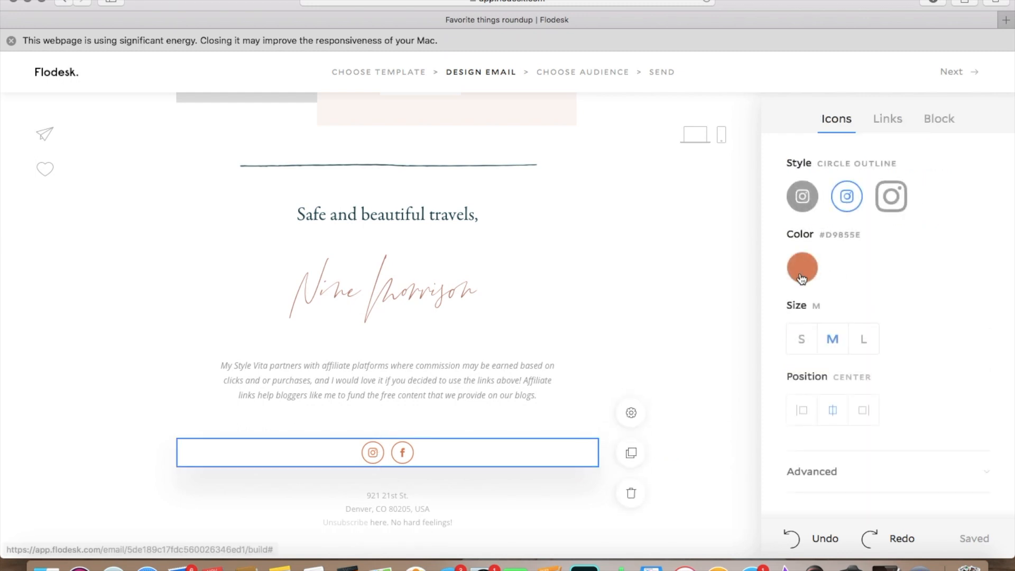
{"action": "left_click", "coordinate": [805, 271]}
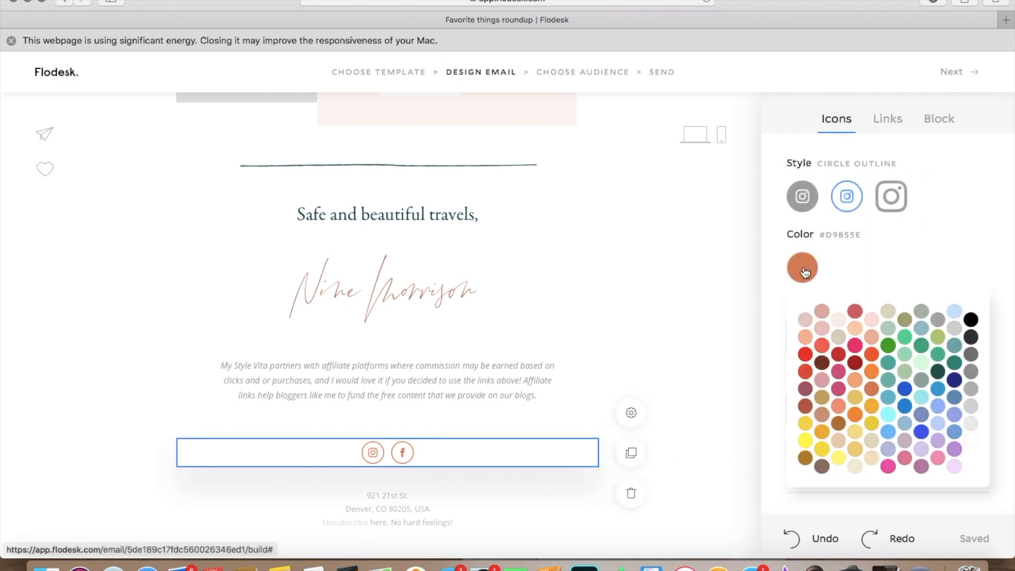
{"action": "left_click", "coordinate": [972, 356]}
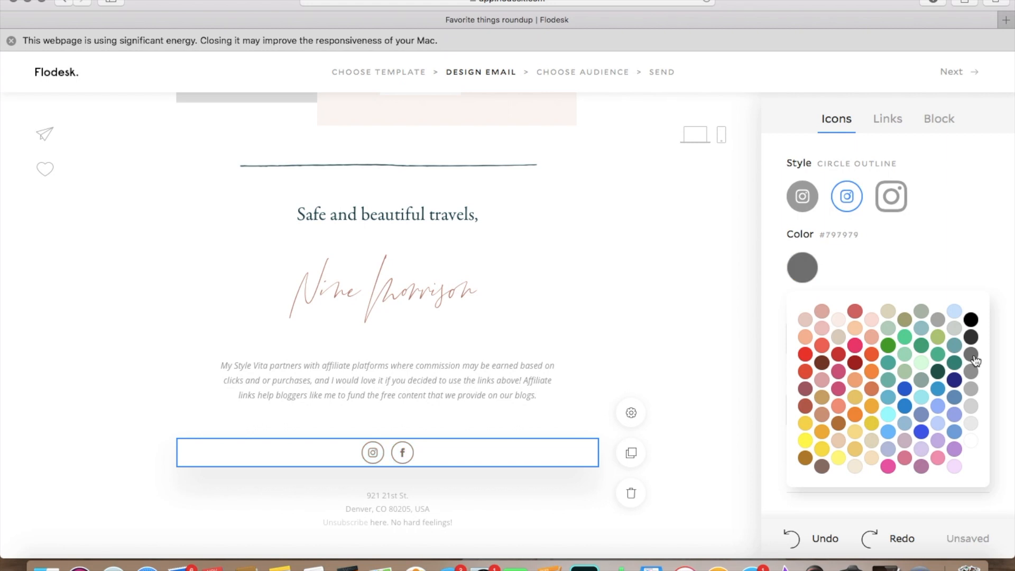
{"action": "left_click", "coordinate": [446, 470]}
{"action": "left_click", "coordinate": [388, 481]}
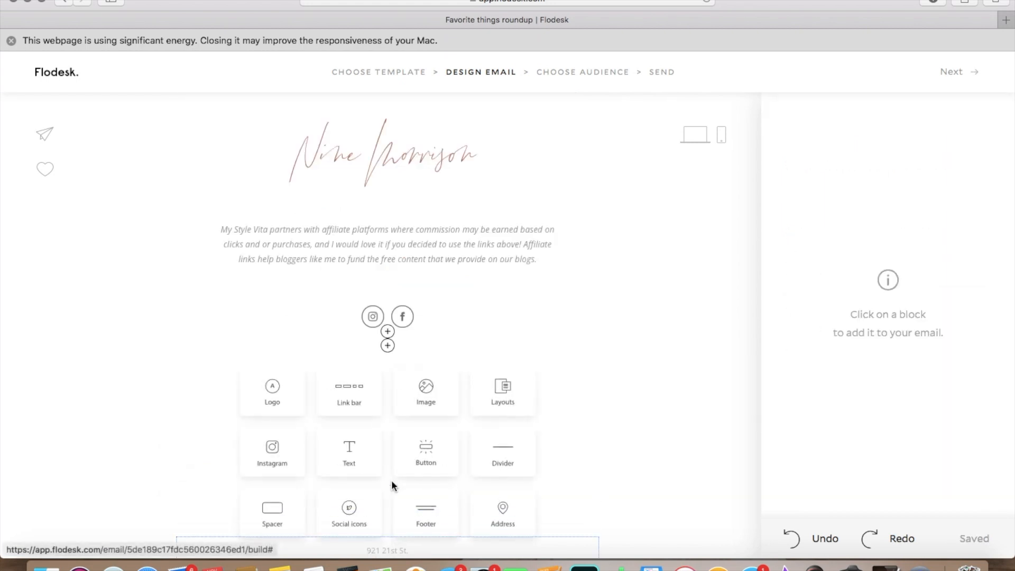
{"action": "left_click", "coordinate": [275, 399]}
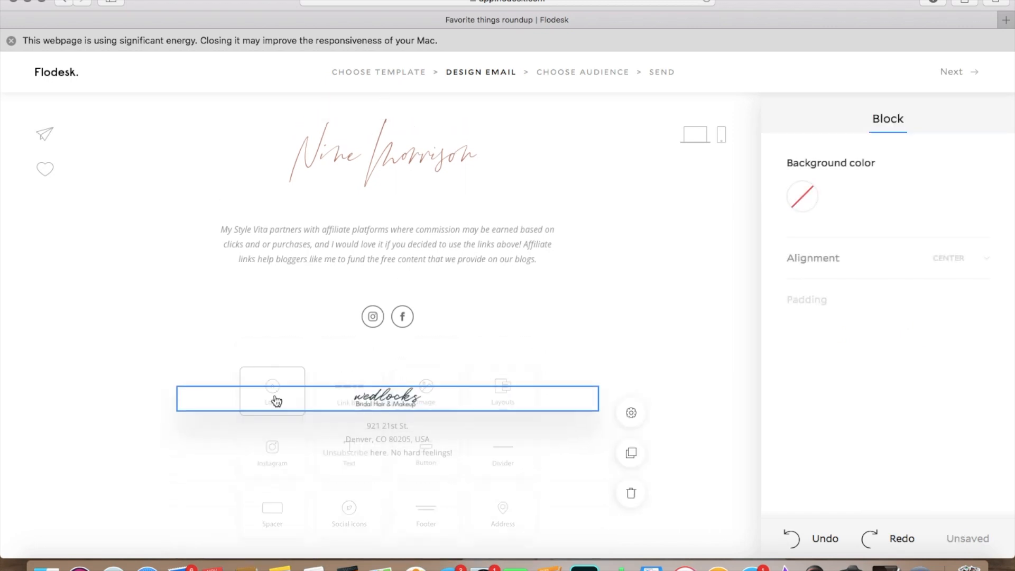
Step: Recolor the closing line "Safe and beautiful travels," black #000000
{"action": "scroll", "coordinate": [702, 285], "scroll_direction": "up", "scroll_amount": 5}
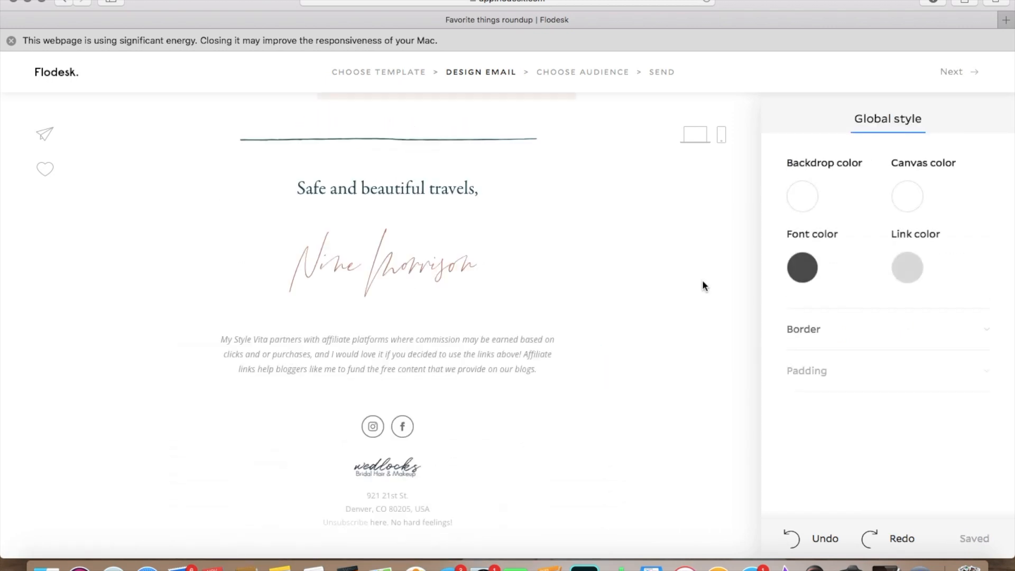
{"action": "left_click", "coordinate": [452, 249]}
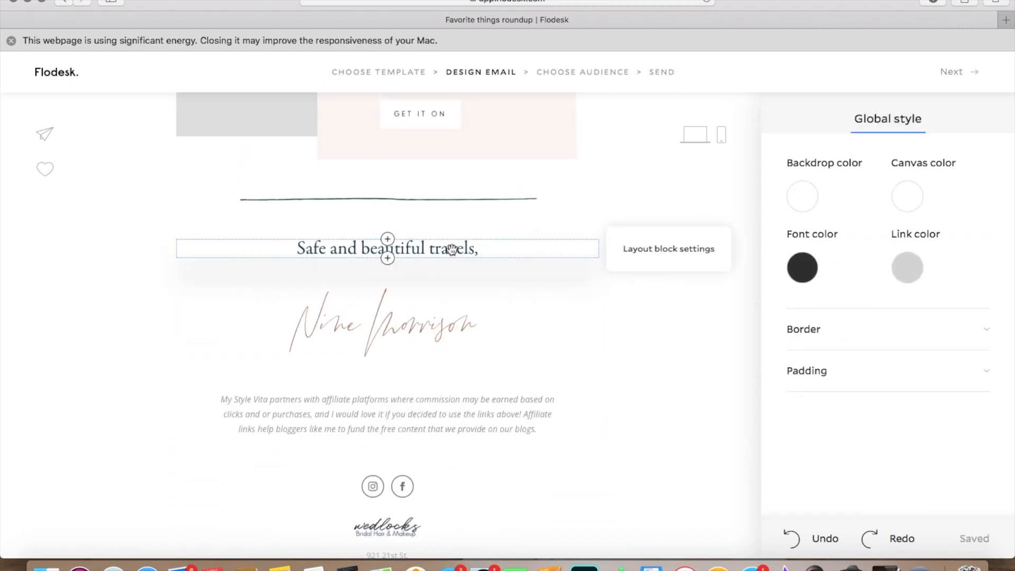
{"action": "triple_click", "coordinate": [452, 249]}
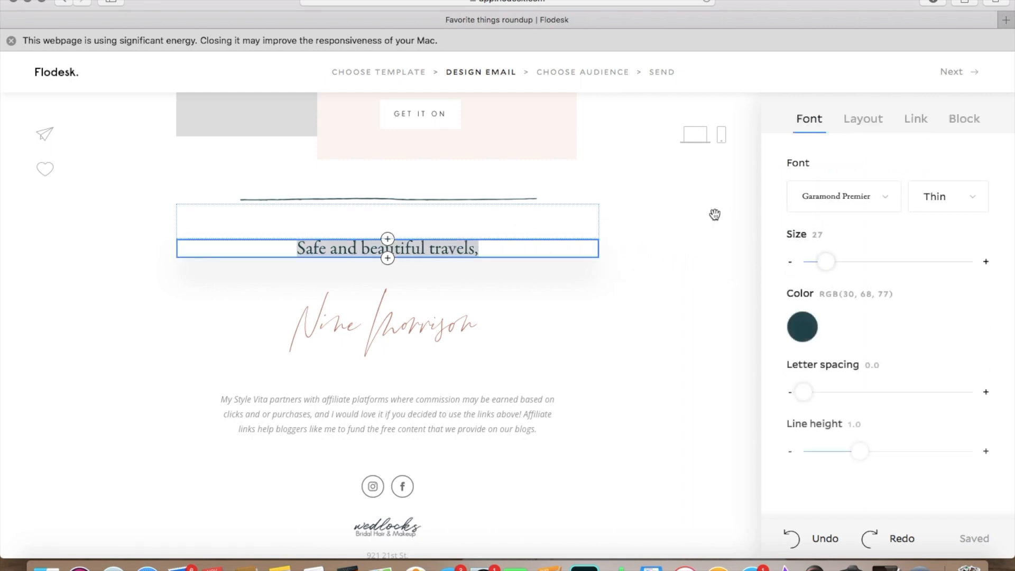
{"action": "left_click", "coordinate": [887, 199]}
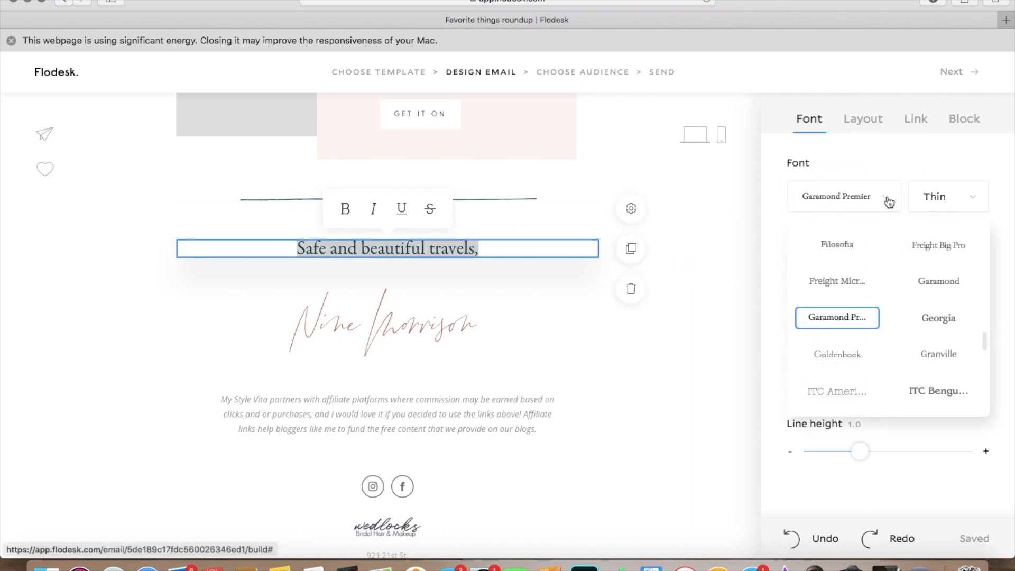
{"action": "left_click", "coordinate": [888, 202]}
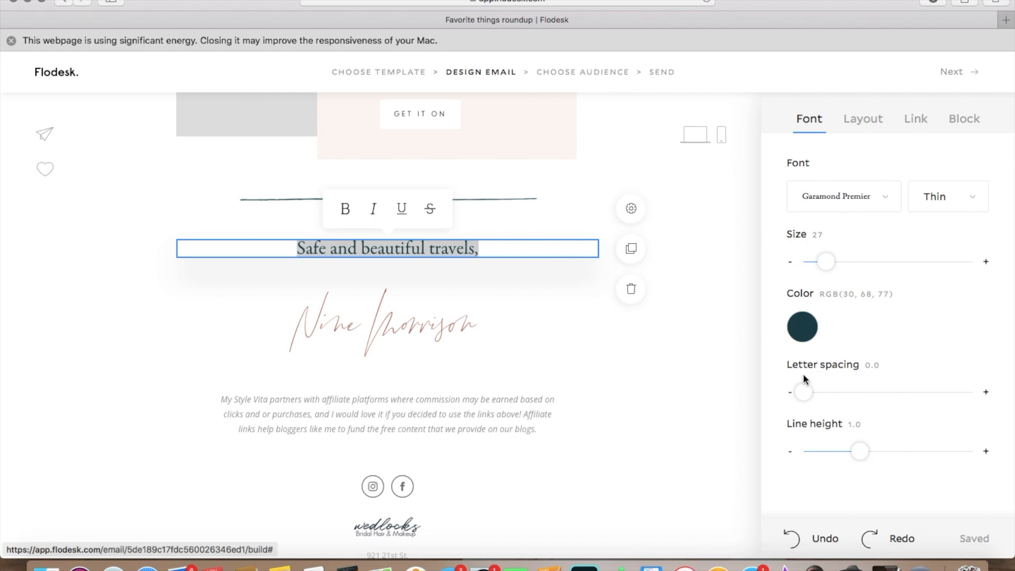
{"action": "left_click", "coordinate": [806, 334]}
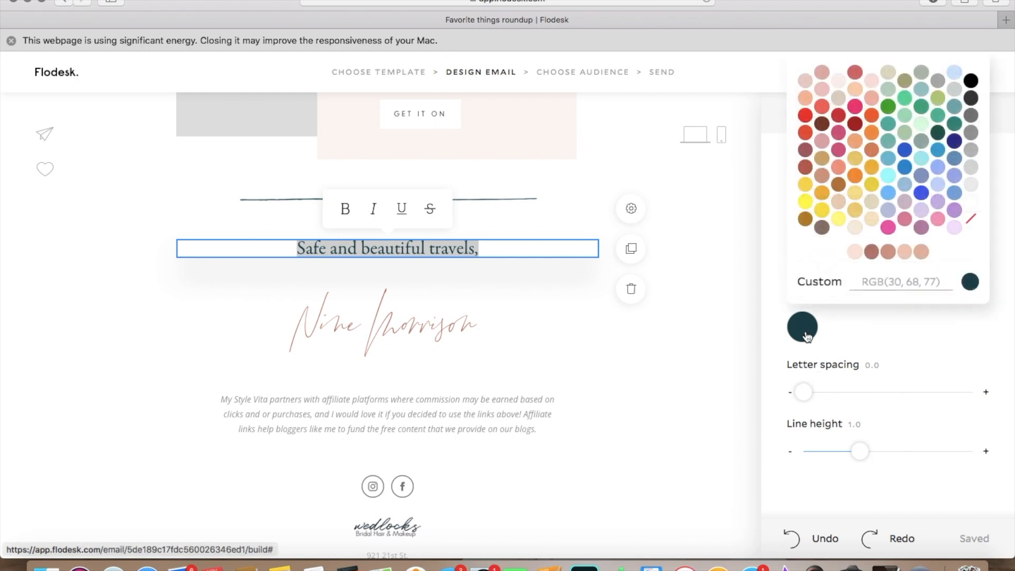
{"action": "left_click", "coordinate": [971, 81]}
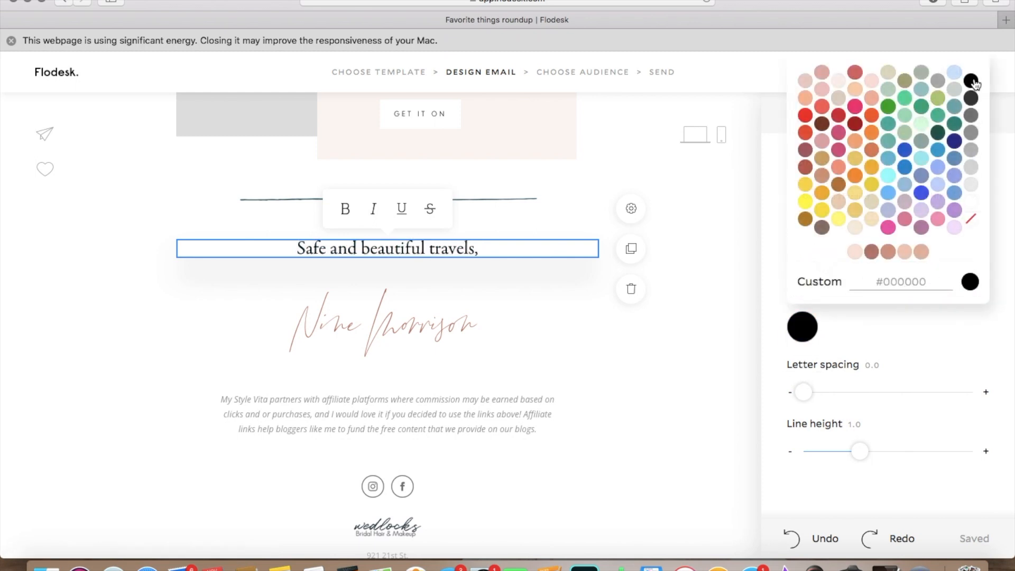
{"action": "left_click", "coordinate": [849, 351]}
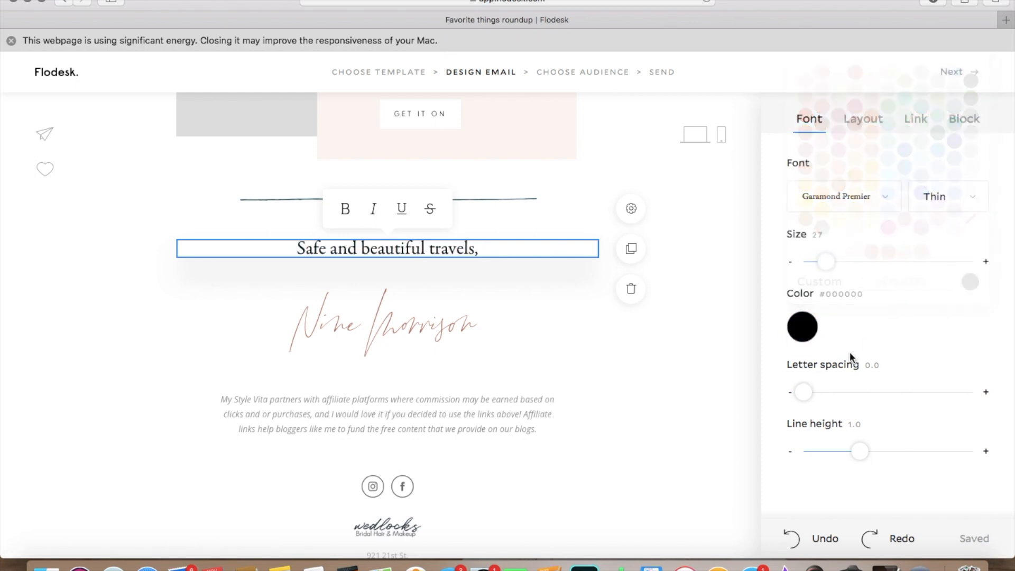
Step: Change the font of the closing line "Safe and beautiful travels," to Avenir
{"action": "left_click", "coordinate": [886, 199]}
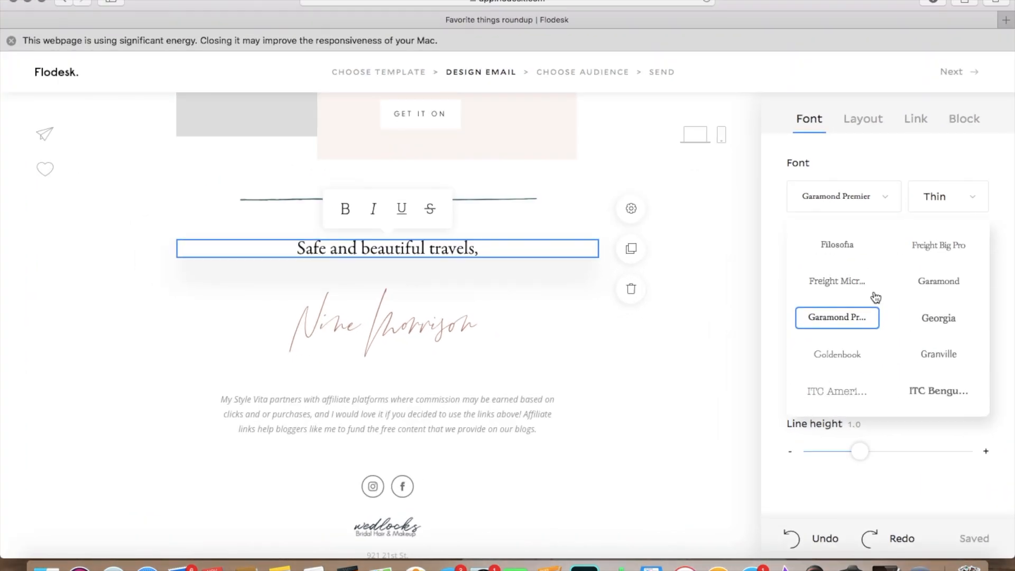
{"action": "scroll", "coordinate": [825, 307], "scroll_direction": "up", "scroll_amount": 5}
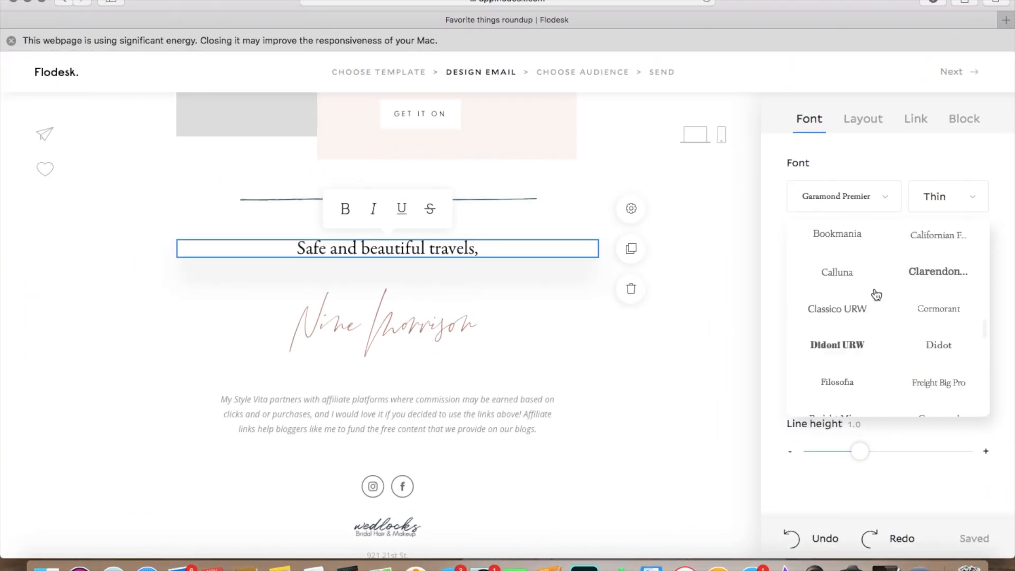
{"action": "scroll", "coordinate": [876, 294], "scroll_direction": "up", "scroll_amount": 2}
{"action": "scroll", "coordinate": [875, 294], "scroll_direction": "down", "scroll_amount": 3}
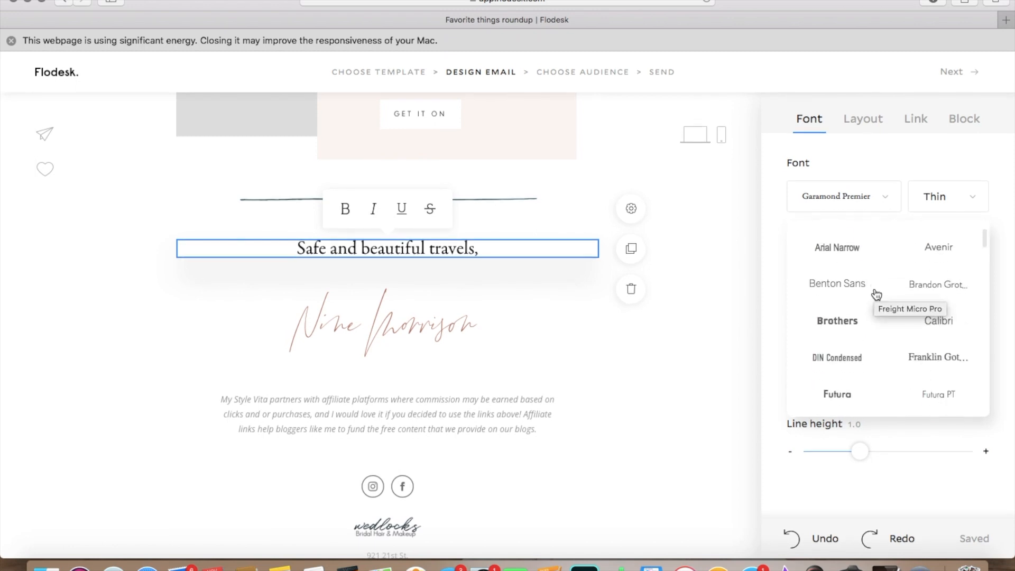
{"action": "left_click", "coordinate": [944, 254]}
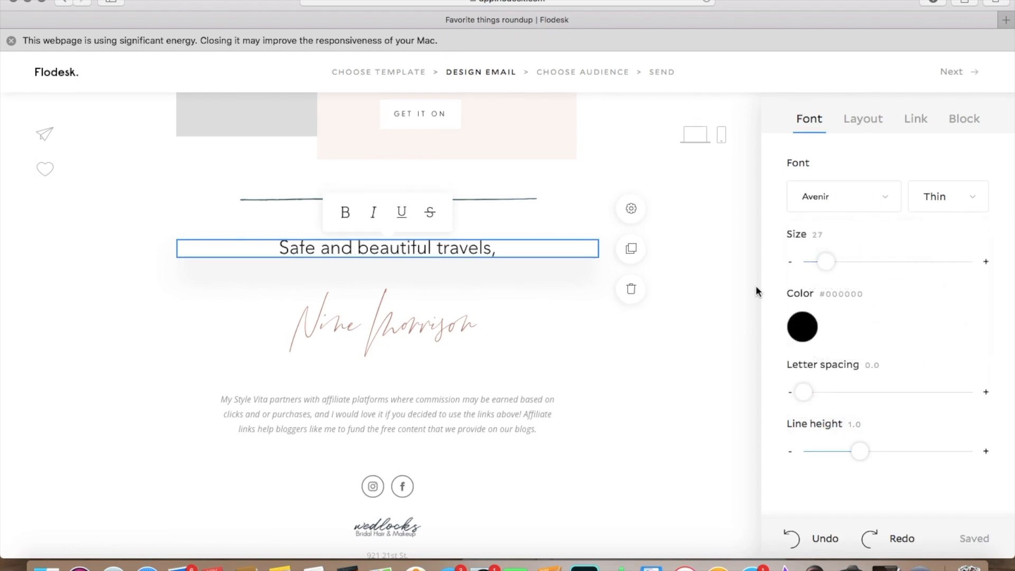
{"action": "left_click", "coordinate": [718, 317]}
Step: Recolor the "Top 5 Travel Essentials" heading at the start of the email with the saved brand color #B87E70
{"action": "scroll", "coordinate": [718, 315], "scroll_direction": "down", "scroll_amount": 3}
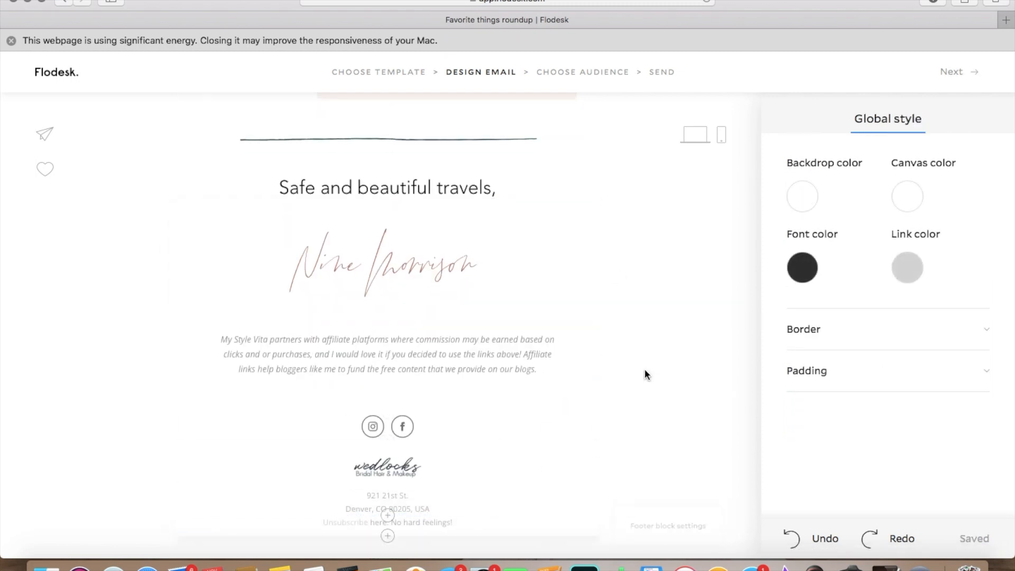
{"action": "scroll", "coordinate": [641, 370], "scroll_direction": "up", "scroll_amount": 10}
{"action": "scroll", "coordinate": [641, 370], "scroll_direction": "up", "scroll_amount": 15}
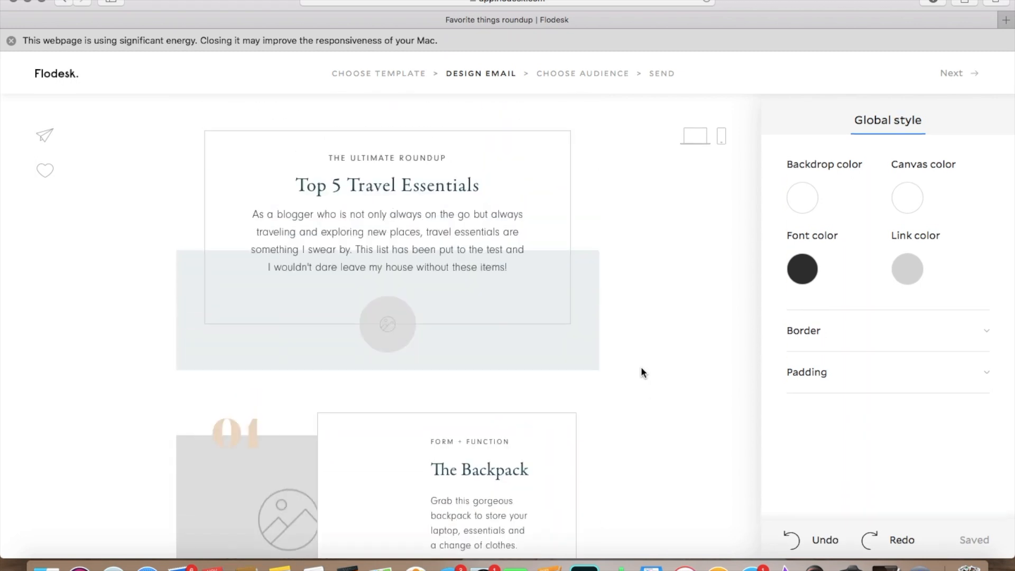
{"action": "scroll", "coordinate": [641, 371], "scroll_direction": "down", "scroll_amount": 3}
{"action": "scroll", "coordinate": [641, 372], "scroll_direction": "up", "scroll_amount": 3}
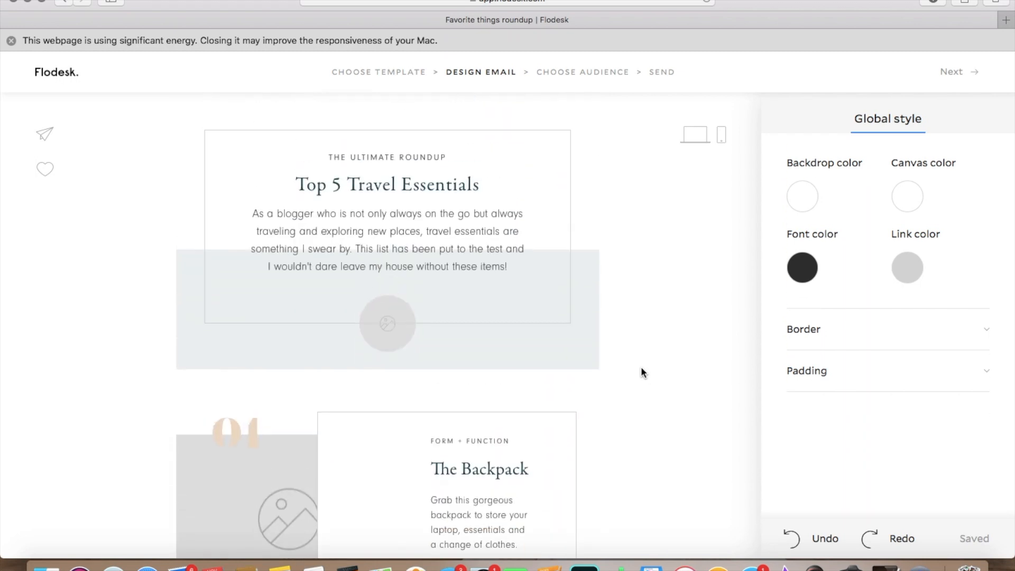
{"action": "double_click", "coordinate": [436, 187]}
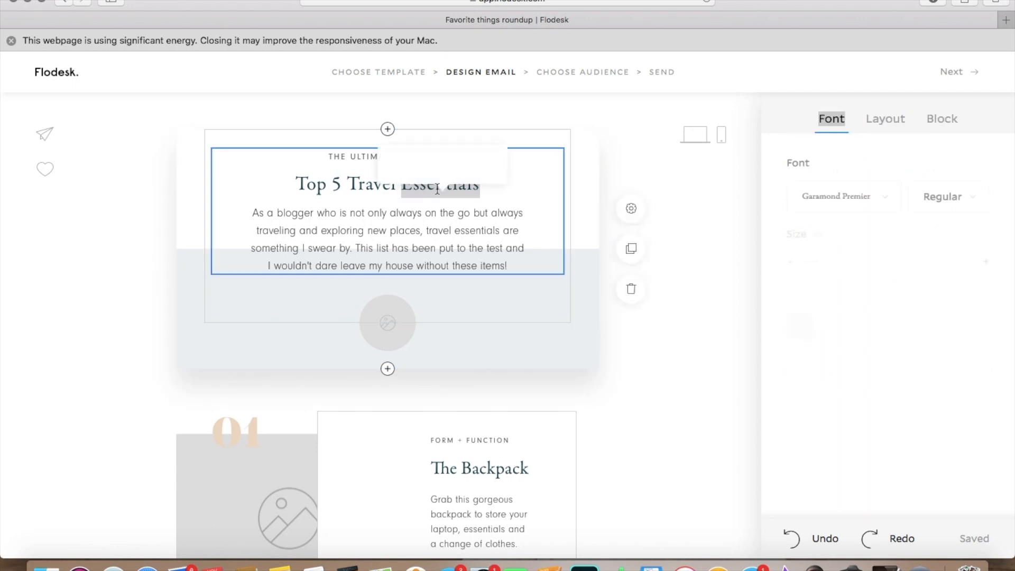
{"action": "triple_click", "coordinate": [364, 186]}
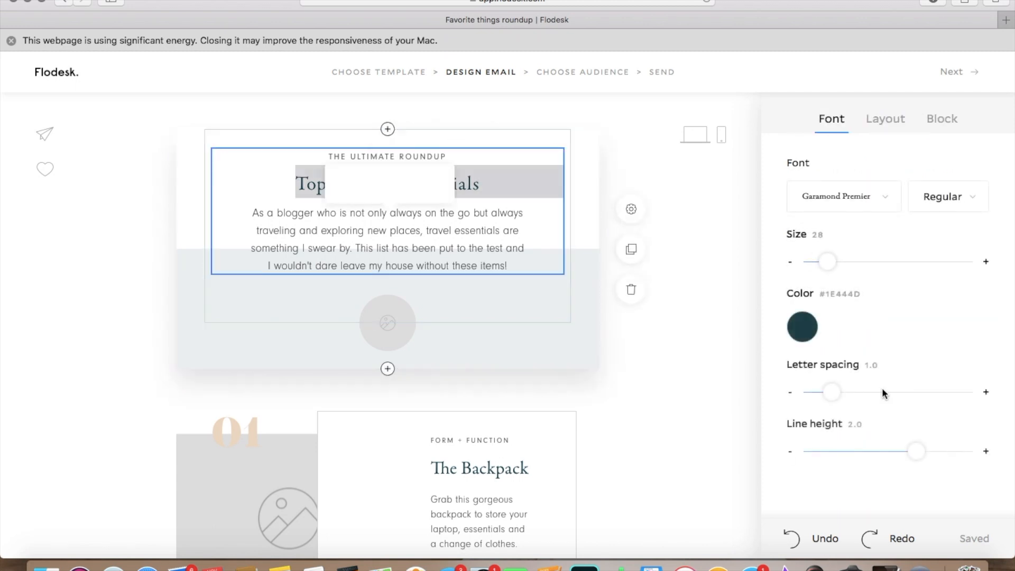
{"action": "left_click", "coordinate": [802, 329]}
{"action": "left_click", "coordinate": [872, 252]}
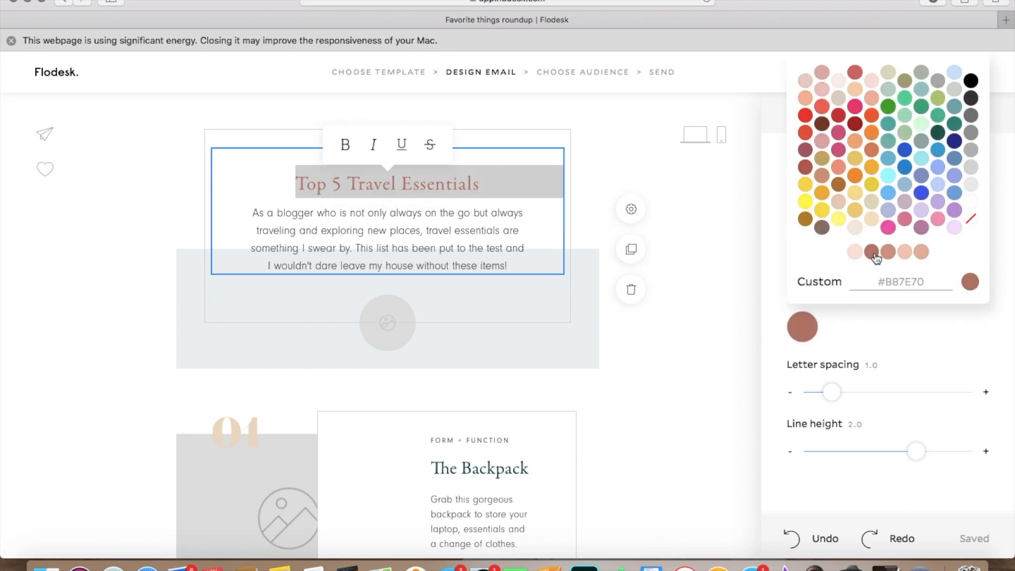
{"action": "left_click", "coordinate": [936, 328]}
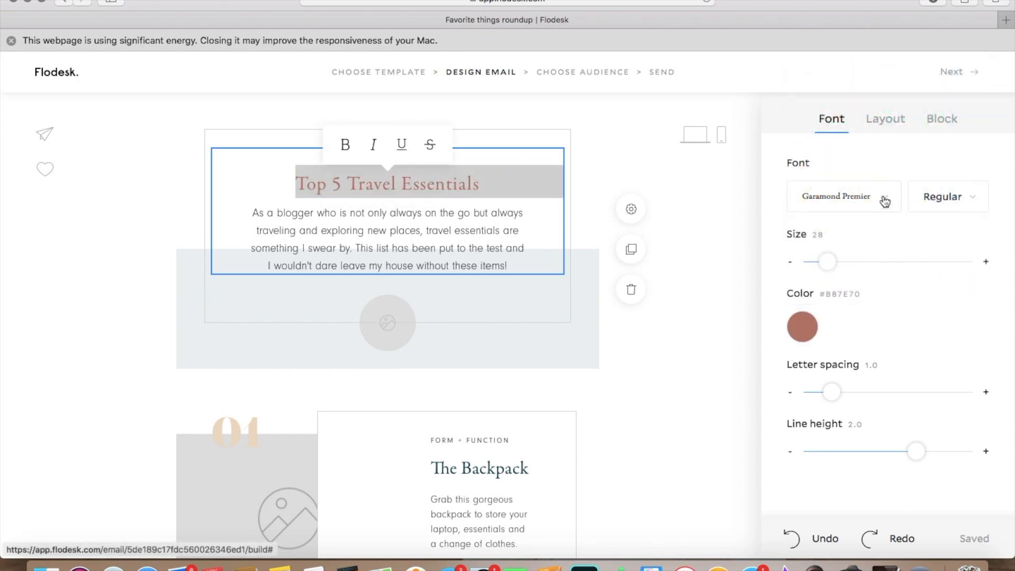
Step: Change the "Top 5 Travel Essentials" heading to a handwritten script font and set its size to 40
{"action": "left_click", "coordinate": [885, 201]}
{"action": "scroll", "coordinate": [880, 291], "scroll_direction": "down", "scroll_amount": 10}
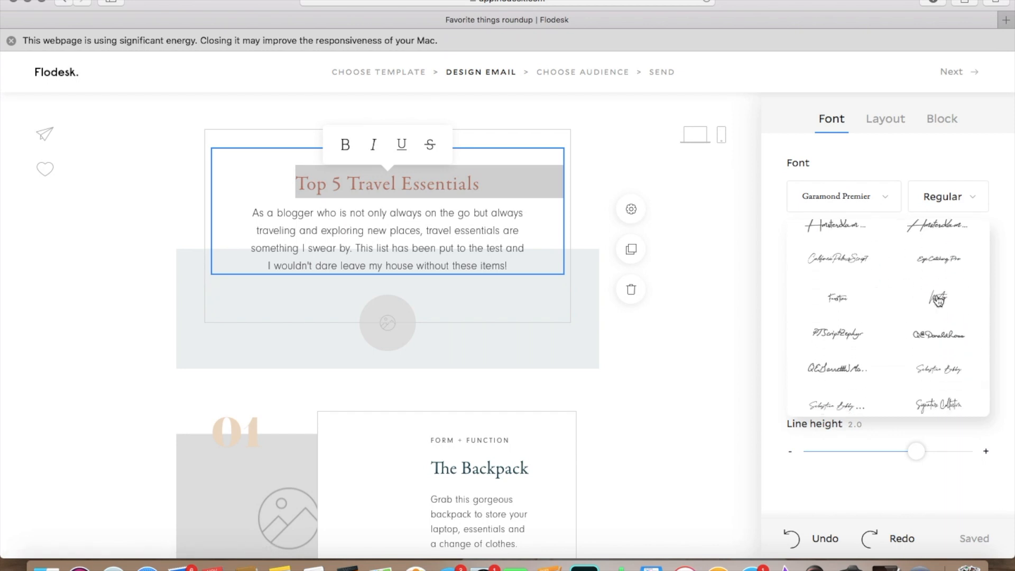
{"action": "left_click", "coordinate": [938, 299]}
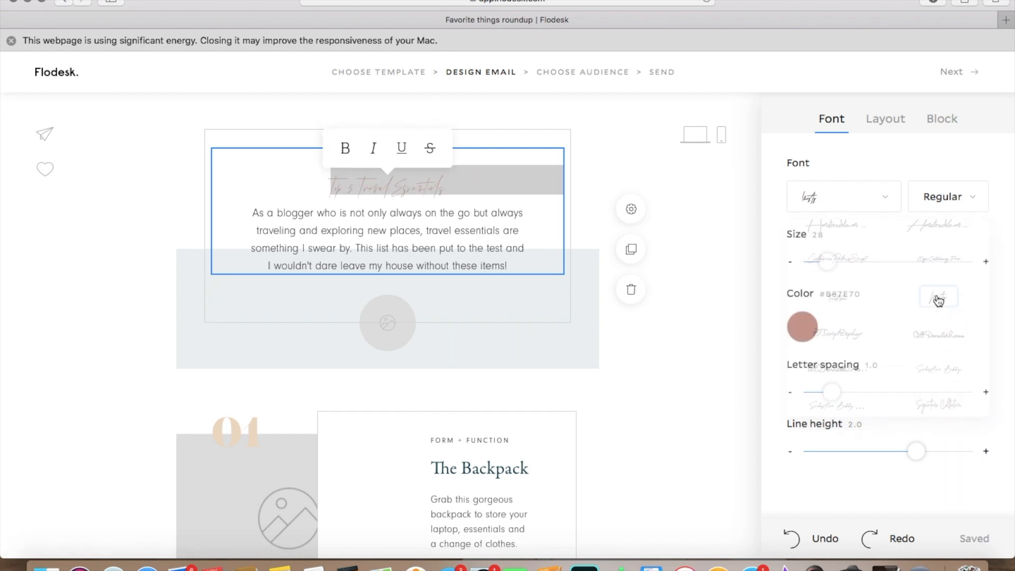
{"action": "left_click_drag", "start_coordinate": [827, 261], "coordinate": [837, 265]}
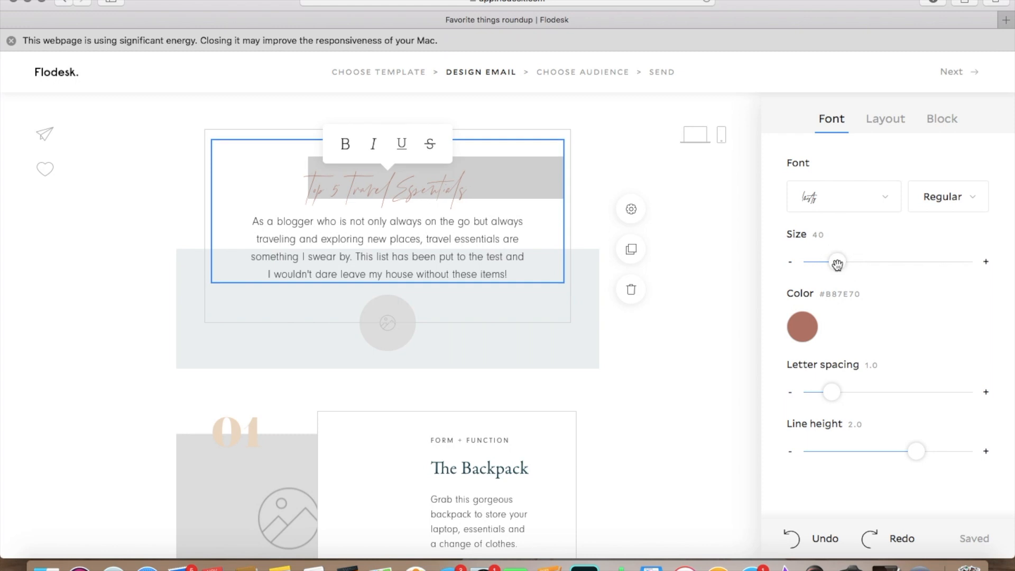
{"action": "left_click", "coordinate": [720, 326]}
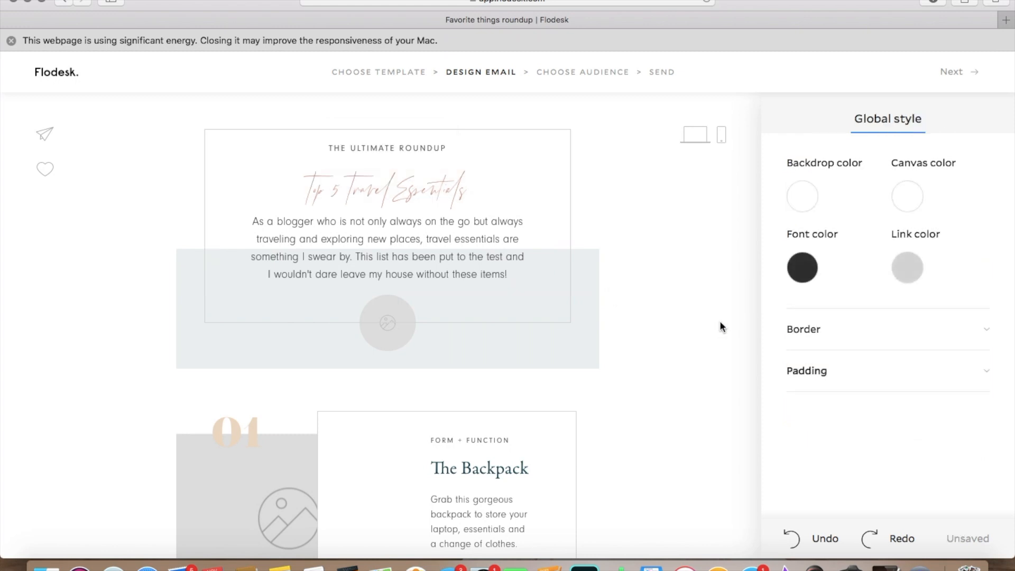
{"action": "left_click", "coordinate": [455, 239]}
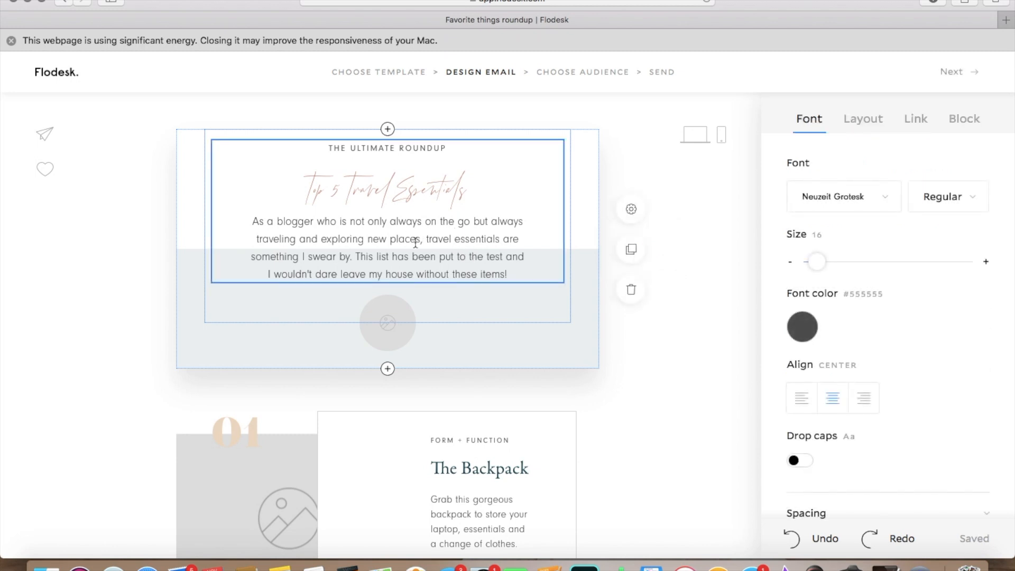
{"action": "left_click_drag", "start_coordinate": [493, 259], "coordinate": [463, 260]}
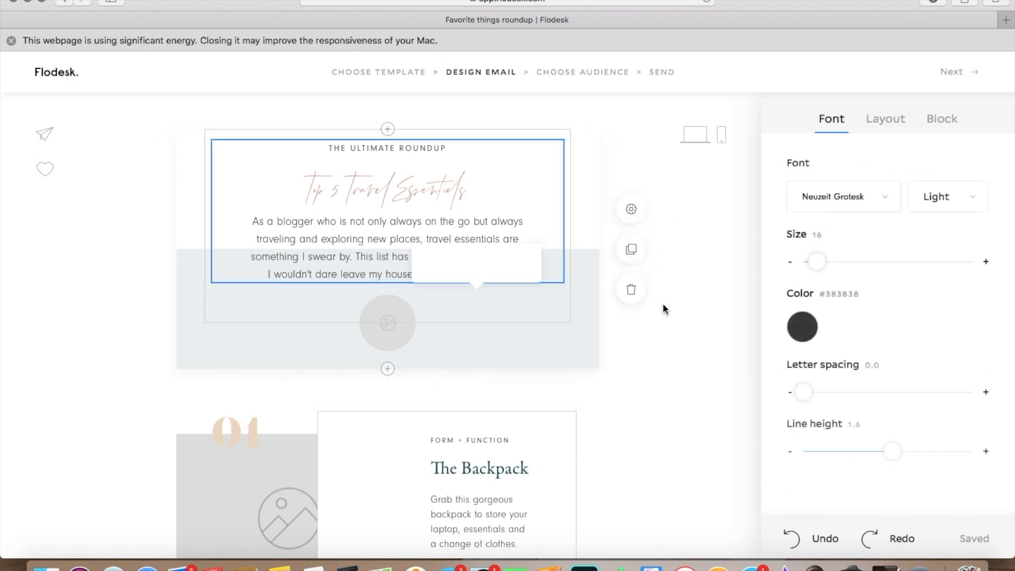
{"action": "left_click", "coordinate": [702, 356]}
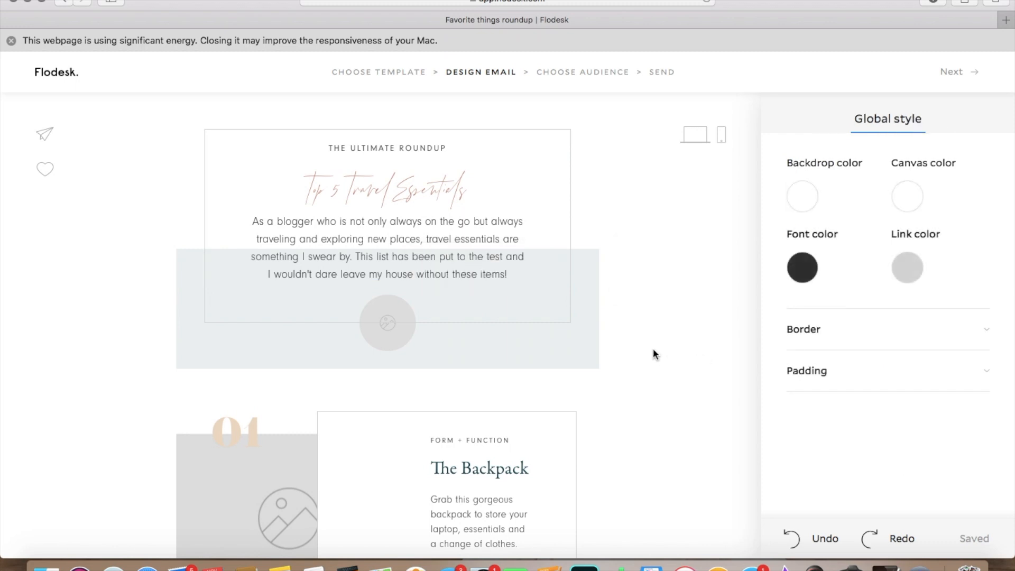
Step: Copy the background color code #EDDBC7 from the "Grab Yours" button in the Backpack block
{"action": "scroll", "coordinate": [653, 348], "scroll_direction": "down", "scroll_amount": 3}
{"action": "scroll", "coordinate": [653, 350], "scroll_direction": "down", "scroll_amount": 1}
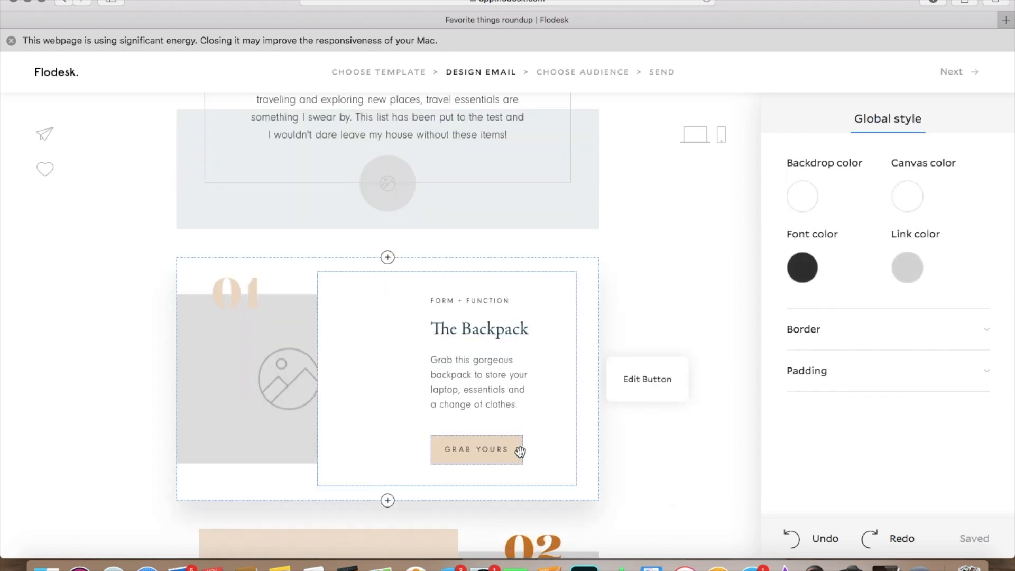
{"action": "scroll", "coordinate": [520, 451], "scroll_direction": "down", "scroll_amount": 2}
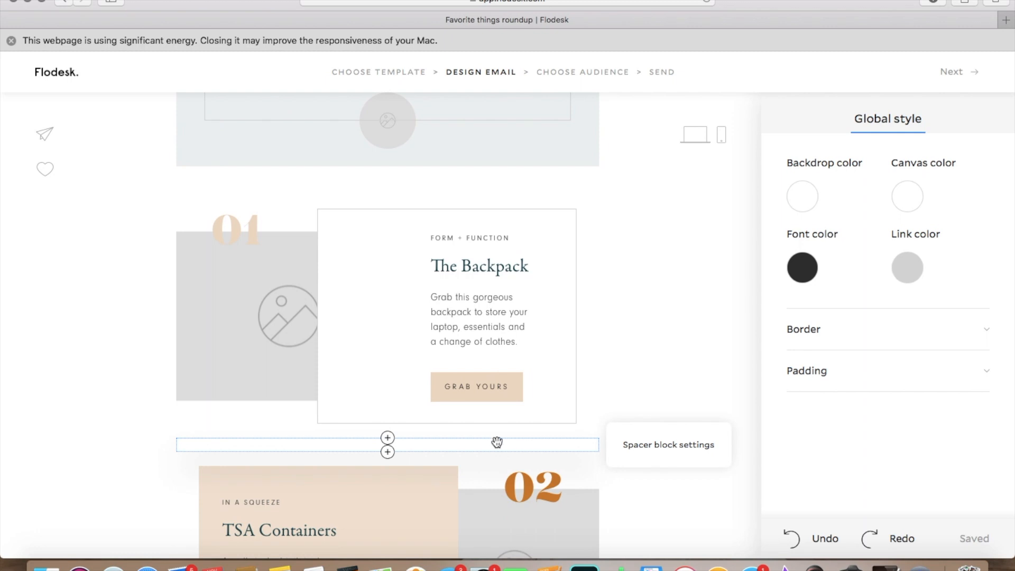
{"action": "left_click", "coordinate": [514, 397]}
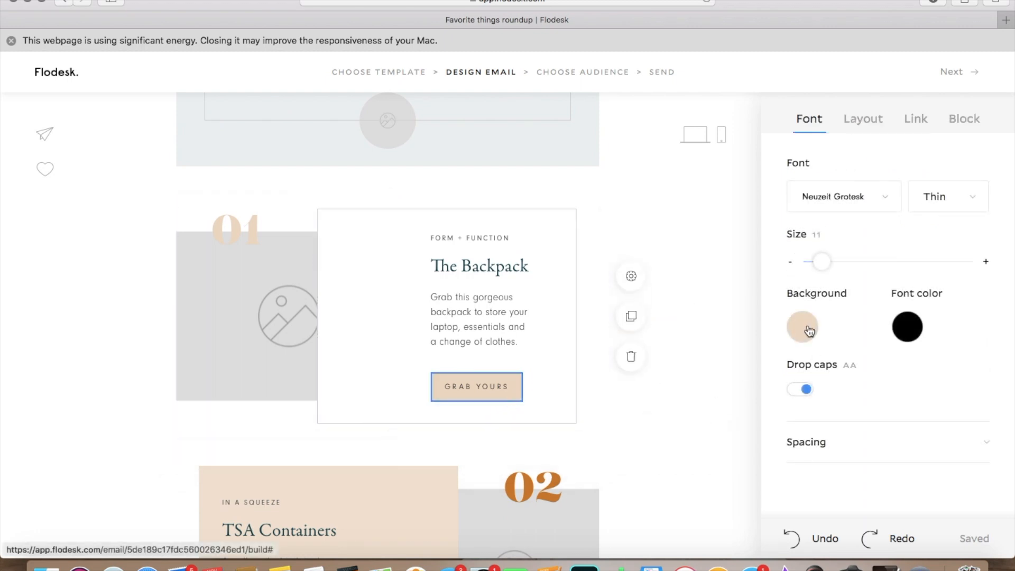
{"action": "left_click", "coordinate": [809, 330]}
{"action": "left_click", "coordinate": [893, 283]}
{"action": "double_click", "coordinate": [893, 283]}
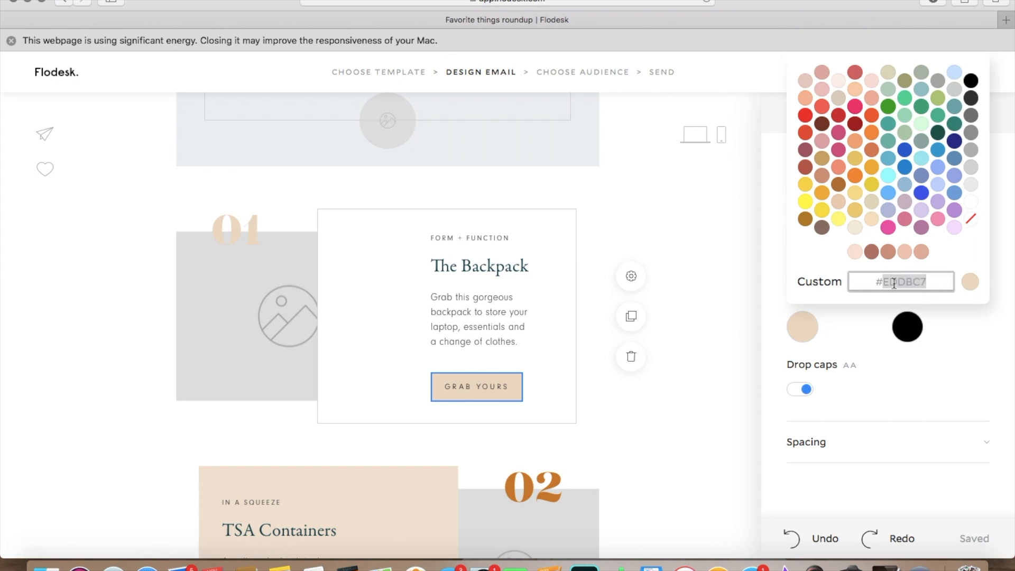
{"action": "left_click", "coordinate": [730, 259]}
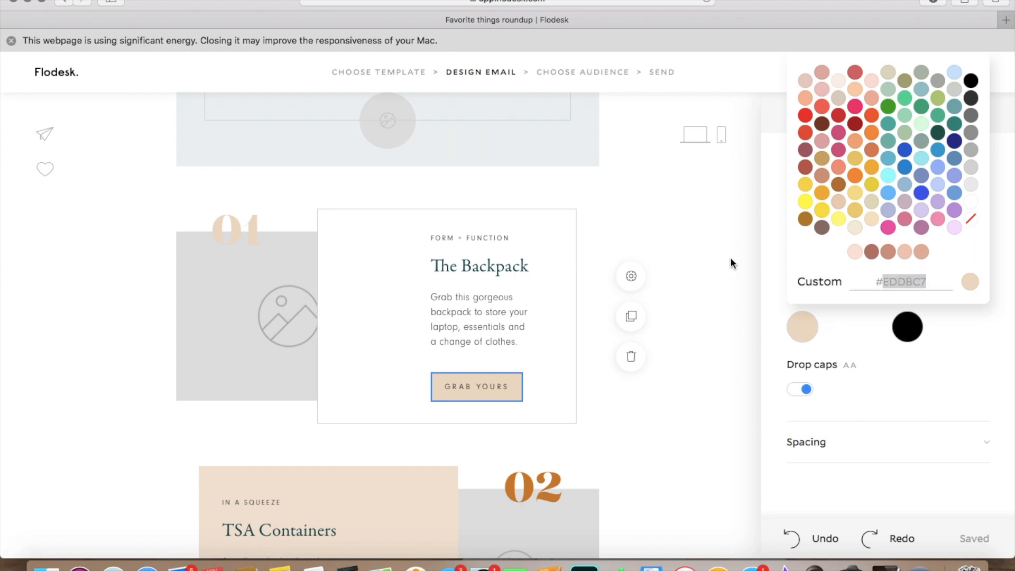
{"action": "left_click", "coordinate": [730, 263]}
Step: Set the second background color of the "Top 5 Travel Essentials" block to #EDDBC7
{"action": "scroll", "coordinate": [730, 262], "scroll_direction": "up", "scroll_amount": 4}
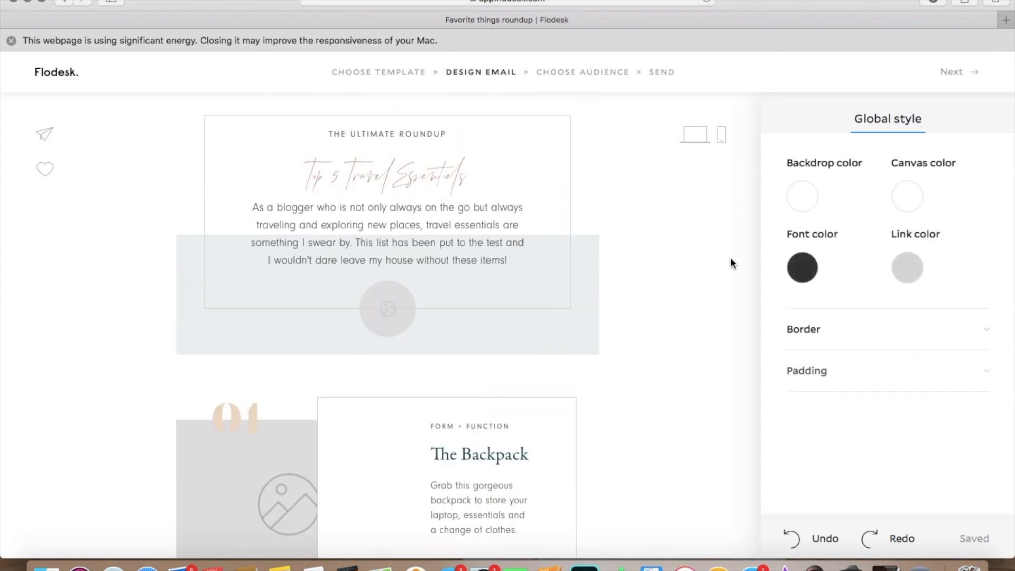
{"action": "left_click", "coordinate": [584, 301]}
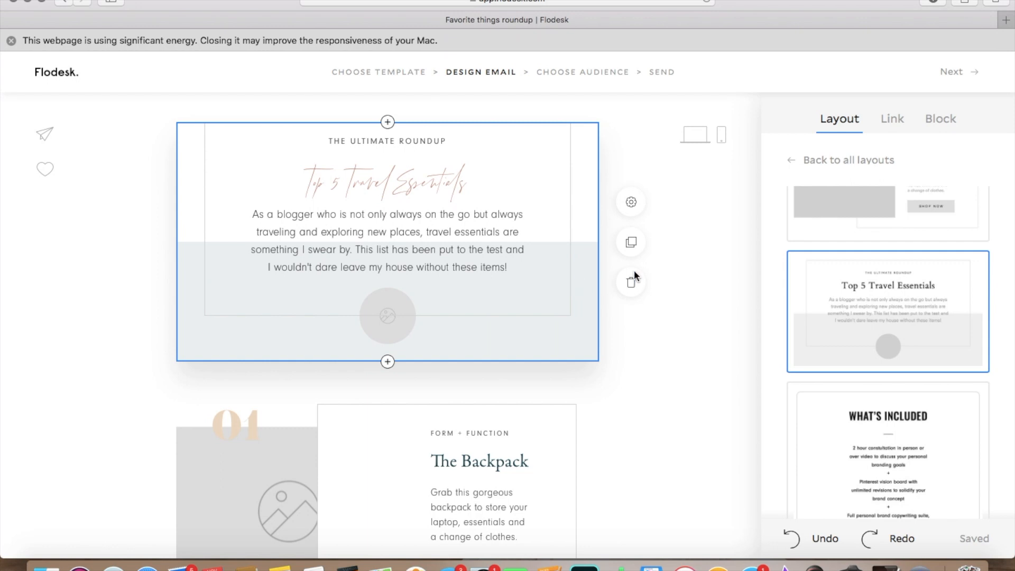
{"action": "left_click", "coordinate": [632, 204]}
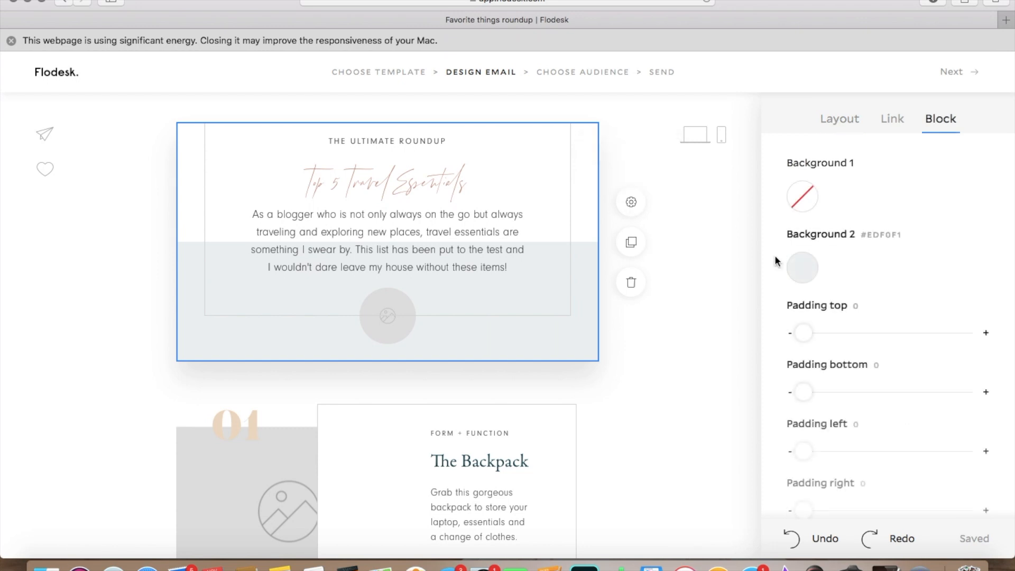
{"action": "left_click", "coordinate": [802, 268]}
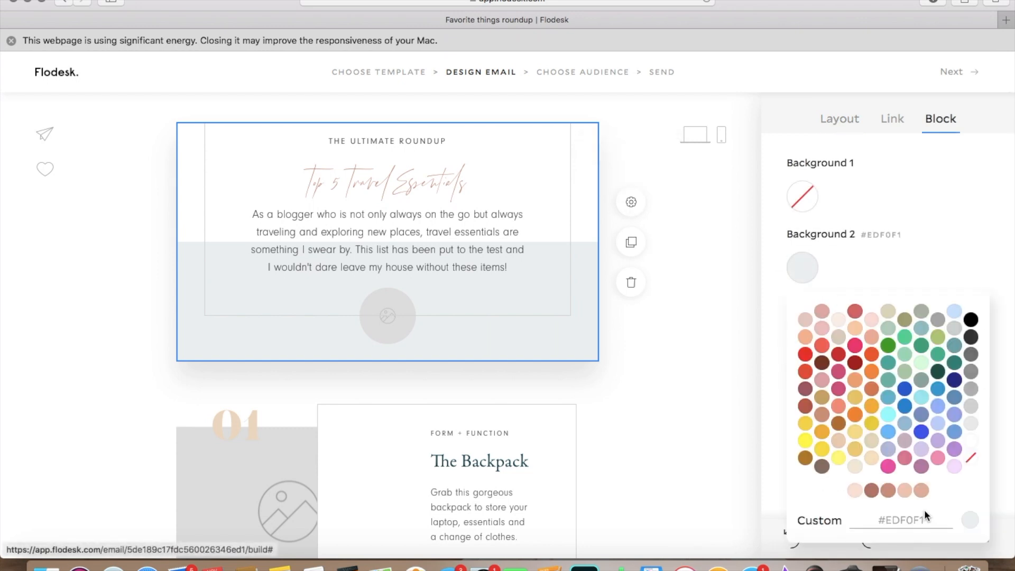
{"action": "left_click", "coordinate": [907, 518]}
{"action": "type", "text": "#EDDBC7"}
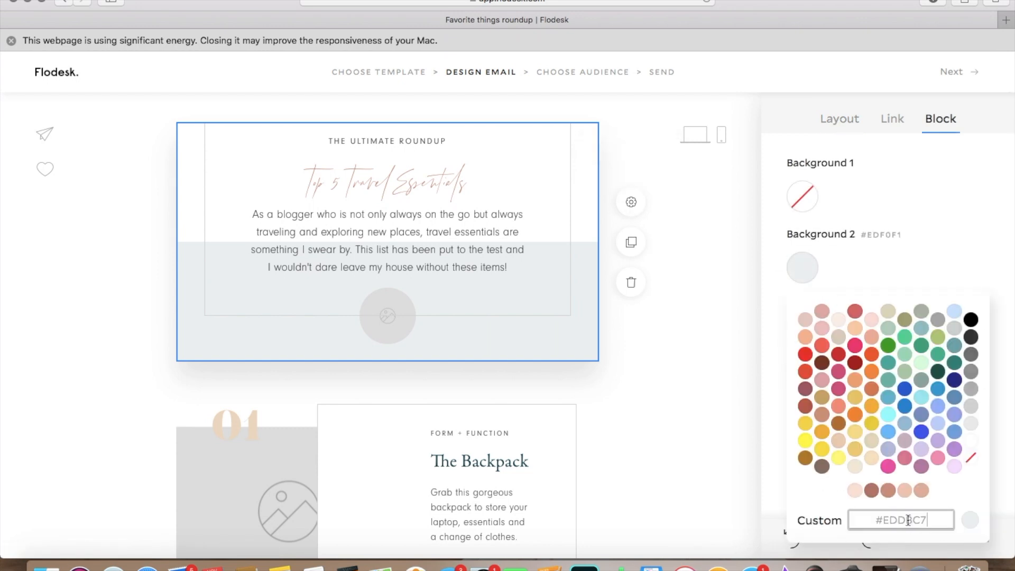
{"action": "key", "text": "Return"}
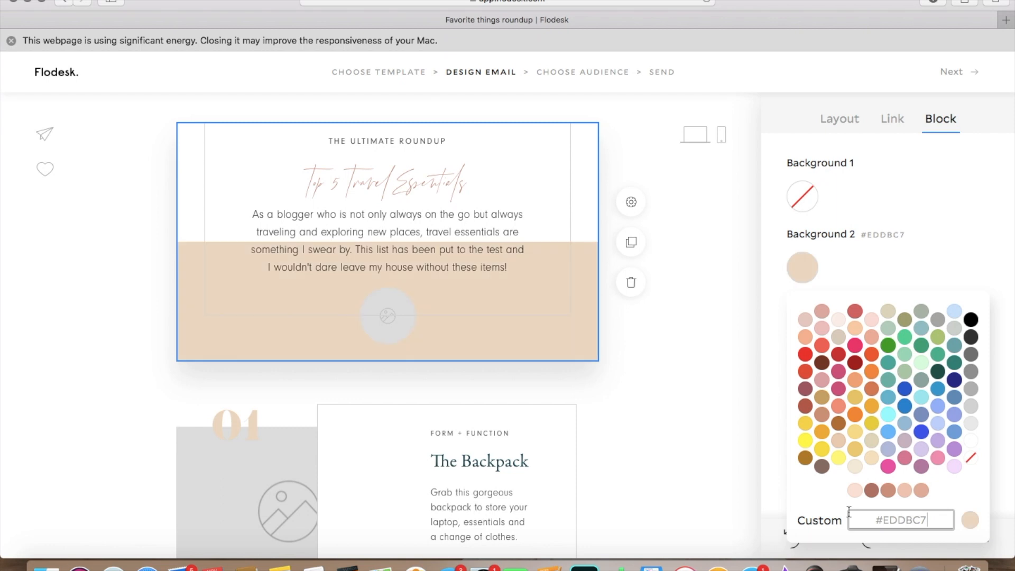
{"action": "left_click", "coordinate": [743, 413]}
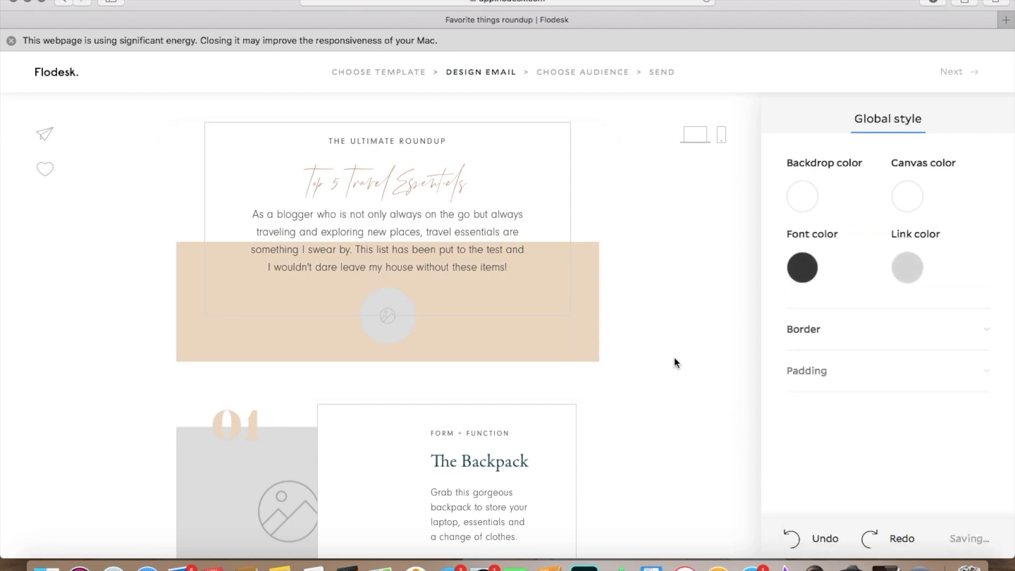
Step: Recolor the number "02" in the TSA Containers block with the saved brand color #B87E70
{"action": "scroll", "coordinate": [674, 360], "scroll_direction": "down", "scroll_amount": 4}
{"action": "scroll", "coordinate": [674, 361], "scroll_direction": "down", "scroll_amount": 3}
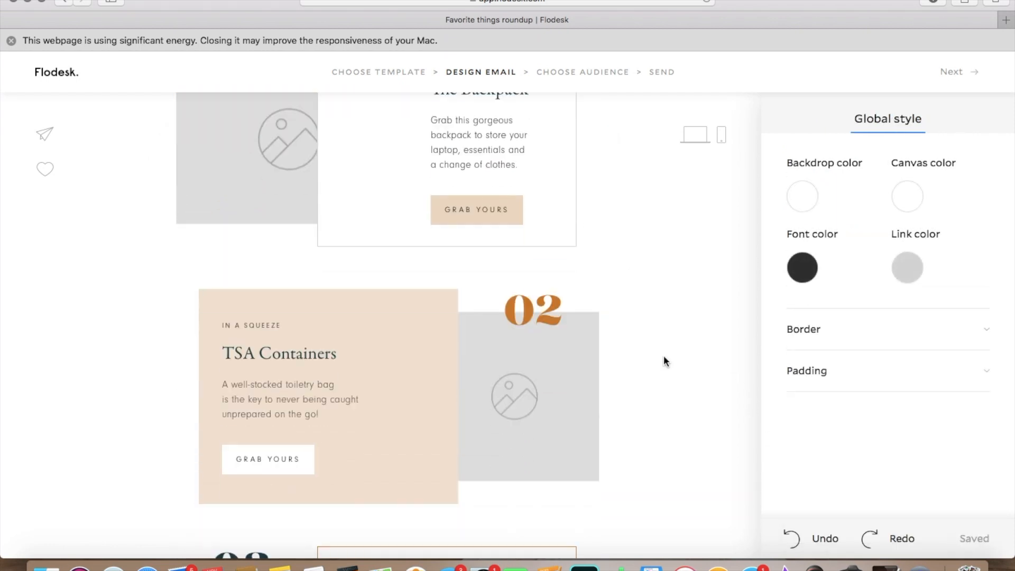
{"action": "left_click", "coordinate": [542, 318]}
{"action": "left_click", "coordinate": [810, 337]}
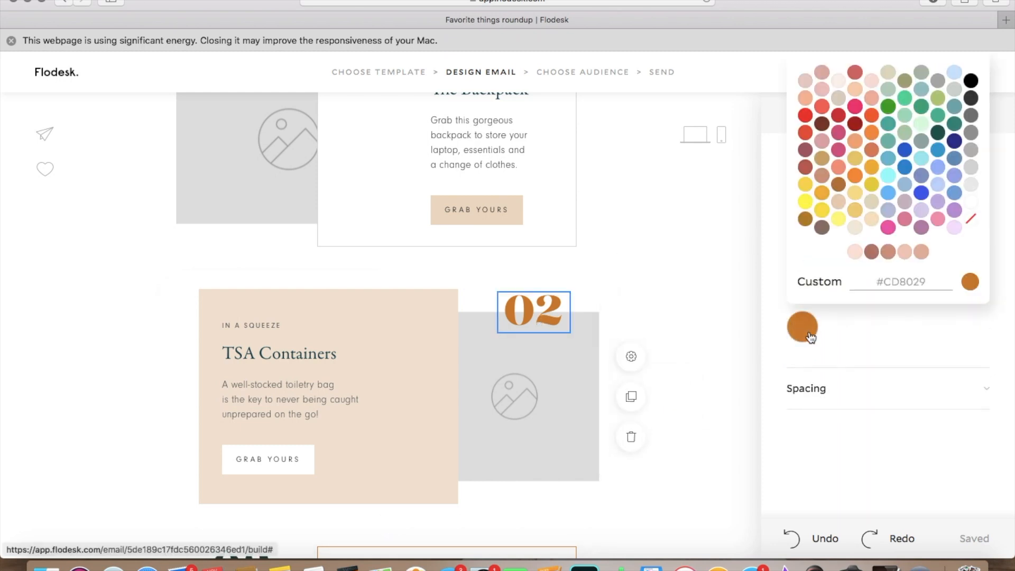
{"action": "left_click", "coordinate": [871, 252]}
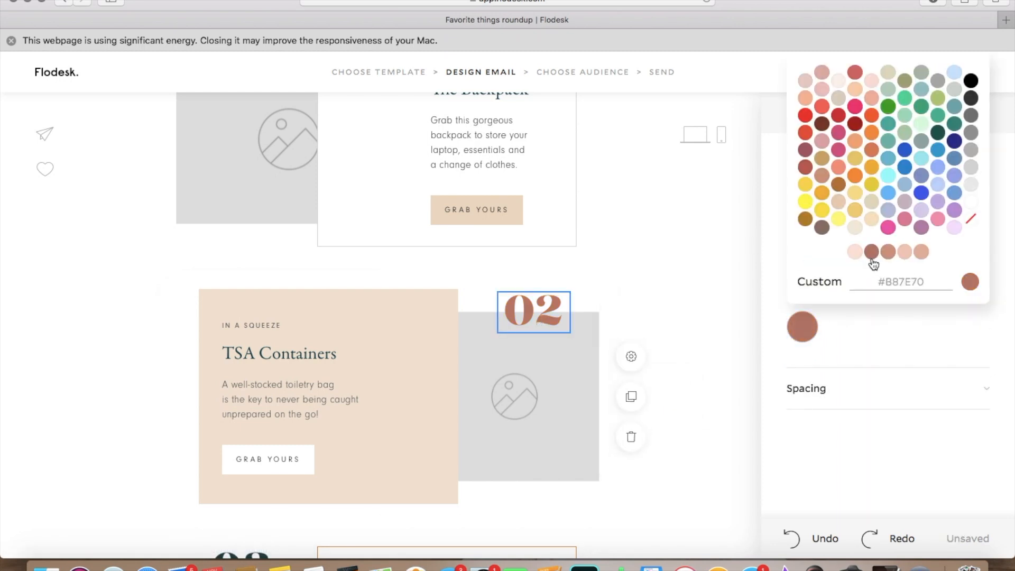
{"action": "left_click", "coordinate": [753, 313]}
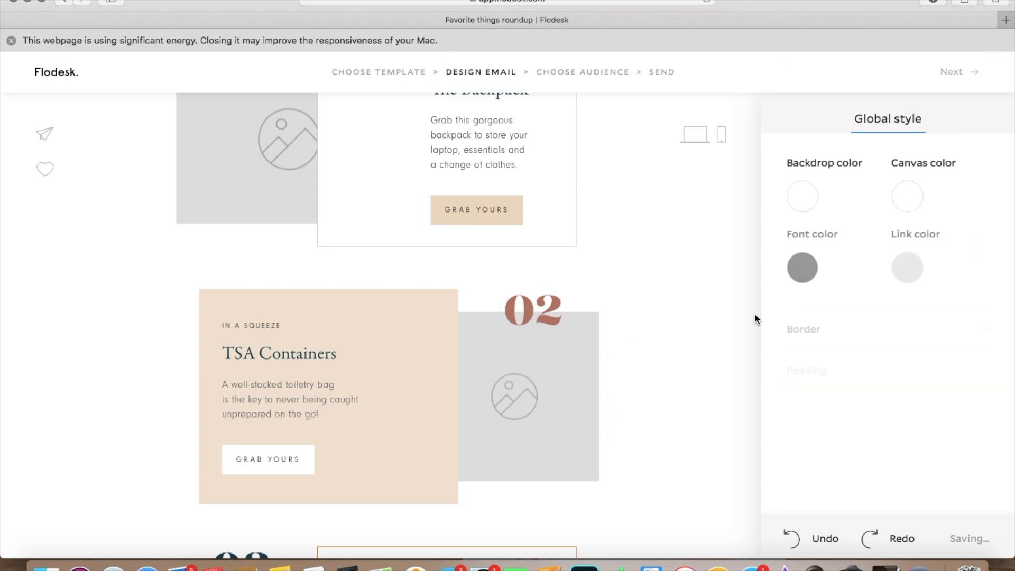
Step: Change the border color of the Sunglasses box to the saved reddish-brown brand color
{"action": "scroll", "coordinate": [754, 313], "scroll_direction": "down", "scroll_amount": 6}
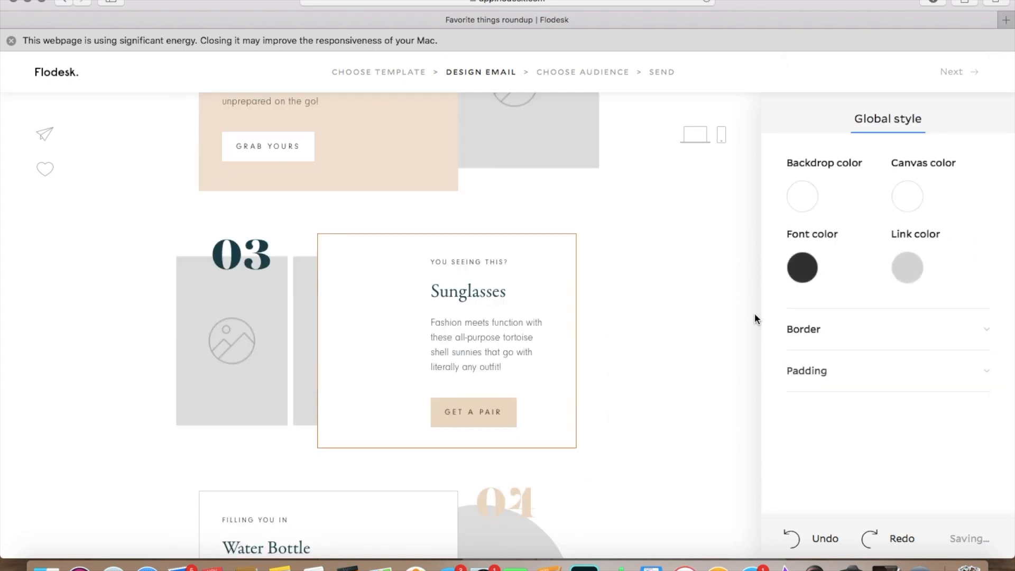
{"action": "left_click", "coordinate": [577, 287]}
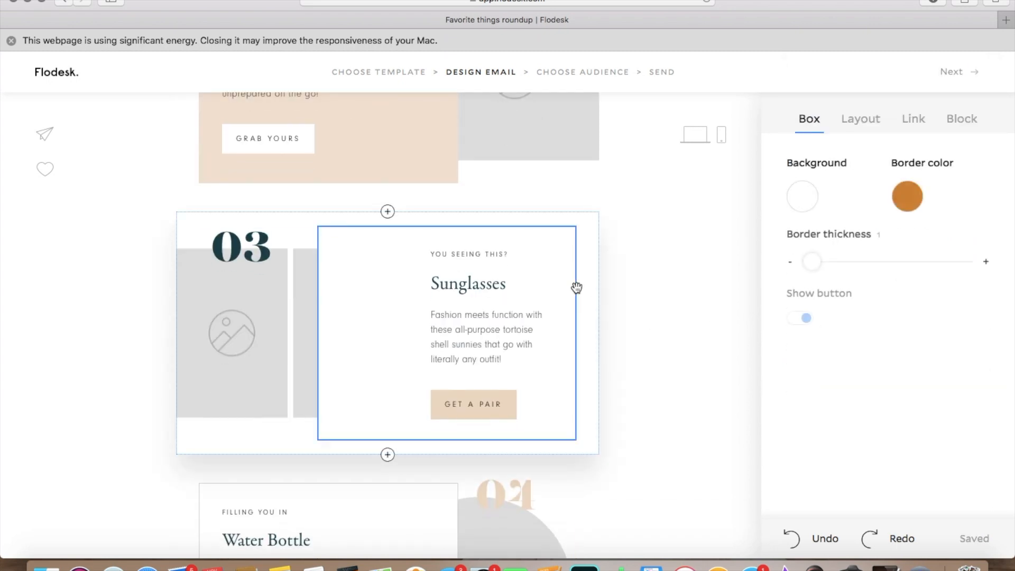
{"action": "left_click", "coordinate": [913, 202]}
{"action": "left_click", "coordinate": [897, 420]}
{"action": "left_click", "coordinate": [738, 292]}
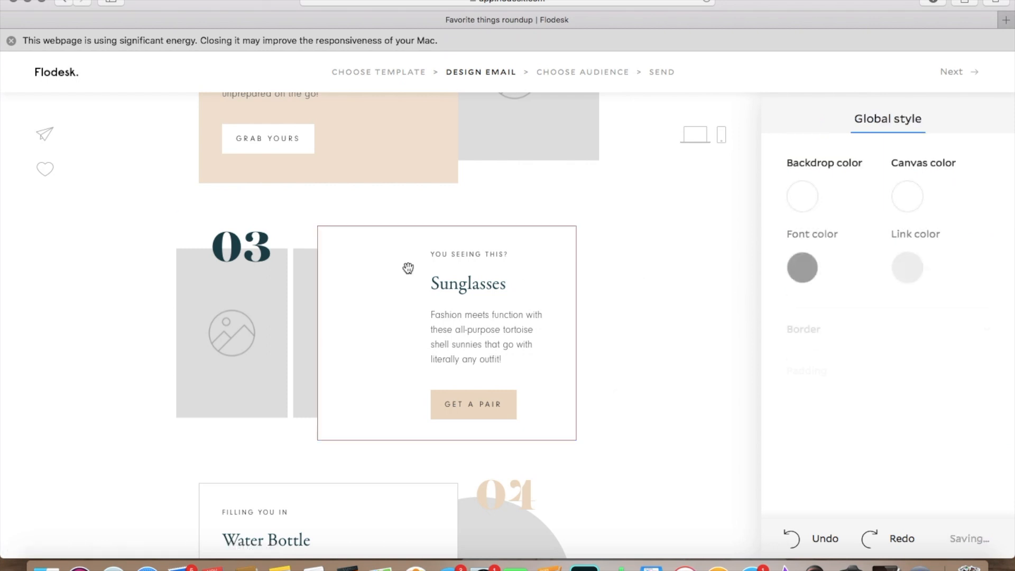
Step: Recolor the number "03" in the Sunglasses block with the copied color #EDDBC7
{"action": "left_click", "coordinate": [245, 241]}
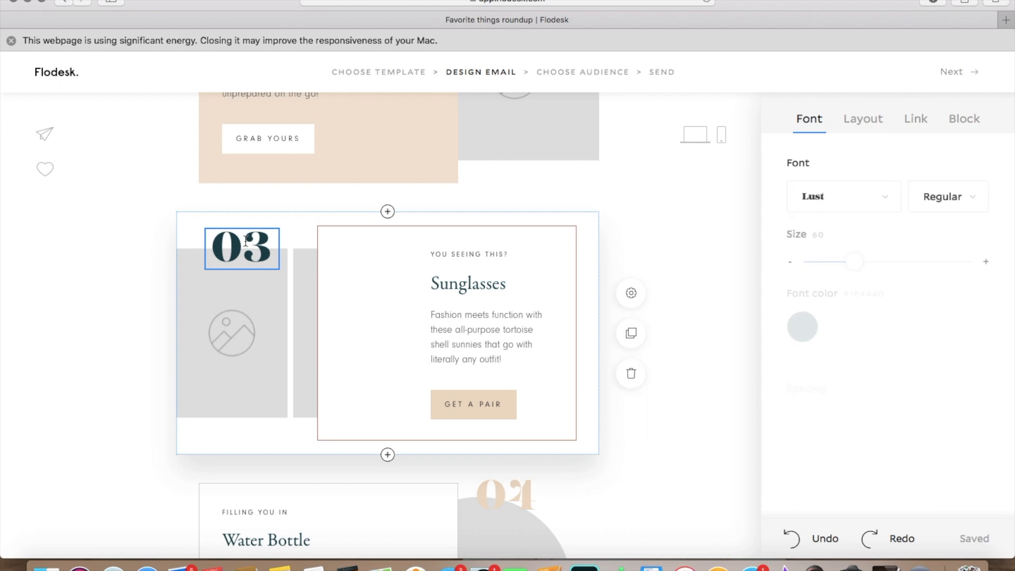
{"action": "left_click", "coordinate": [802, 333]}
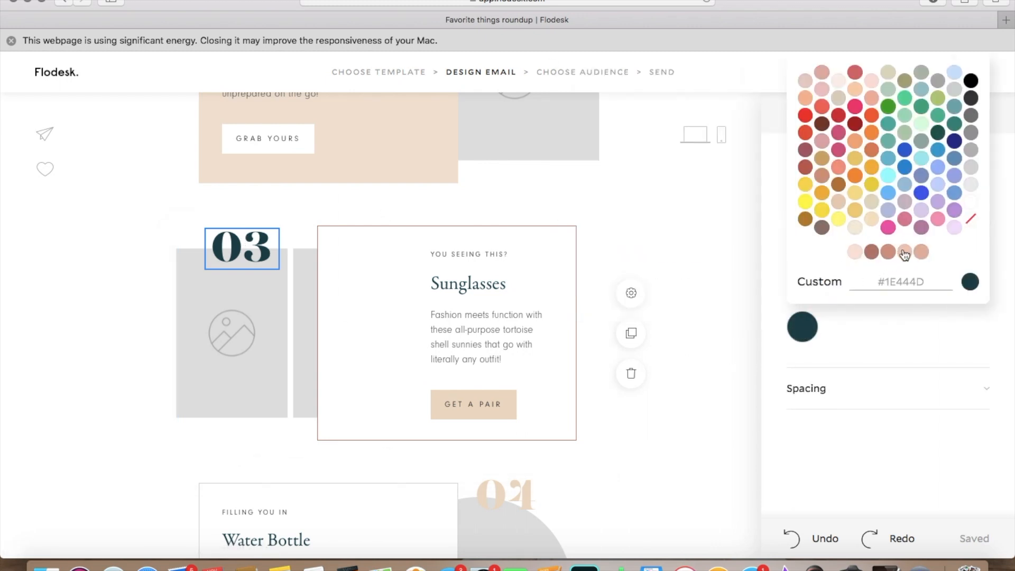
{"action": "left_click", "coordinate": [898, 280]}
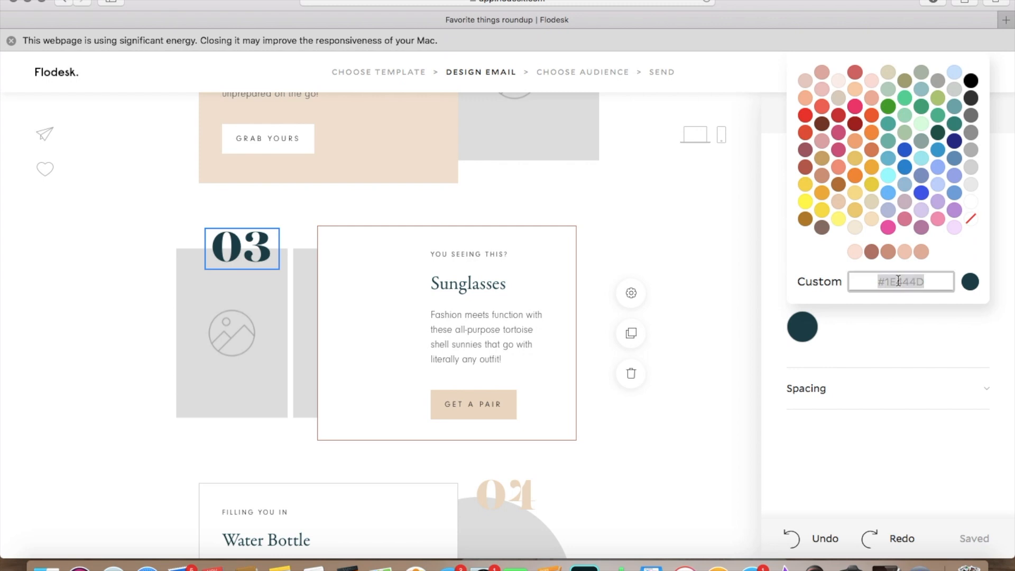
{"action": "type", "text": "#EDDBC7"}
{"action": "key", "text": "Return"}
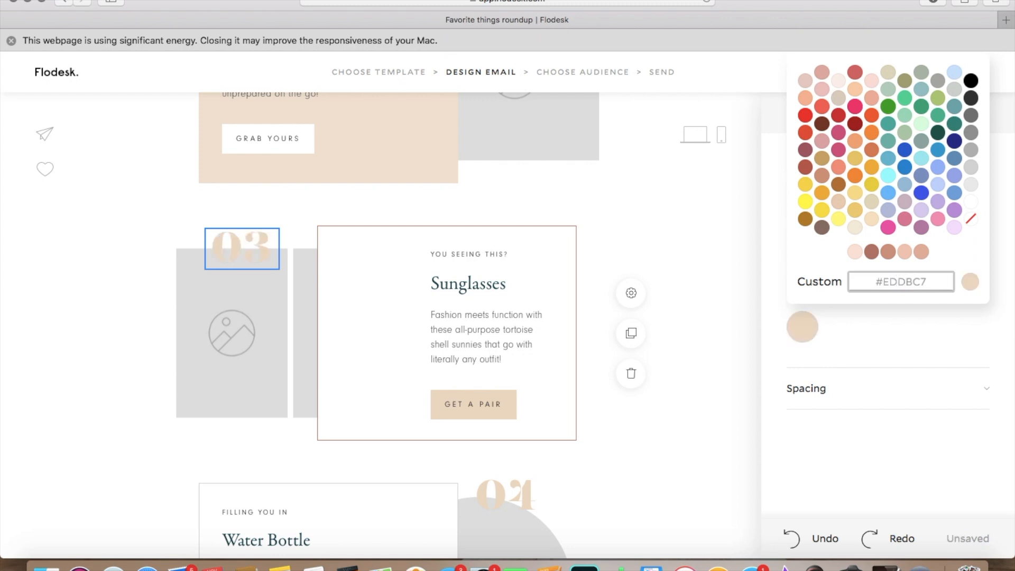
{"action": "left_click", "coordinate": [731, 248]}
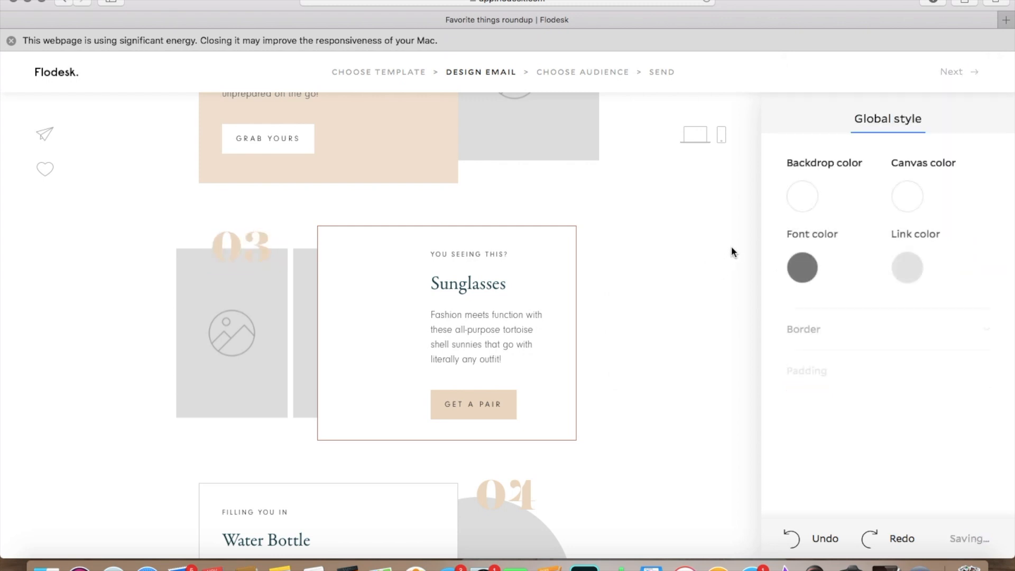
Step: Fill the round image placeholder in the "Top 5 Travel Essentials" block with the black-and-white glasses headshot, searching the Desktop for "headshot"
{"action": "scroll", "coordinate": [731, 251], "scroll_direction": "up", "scroll_amount": 2}
{"action": "scroll", "coordinate": [731, 249], "scroll_direction": "up", "scroll_amount": 10}
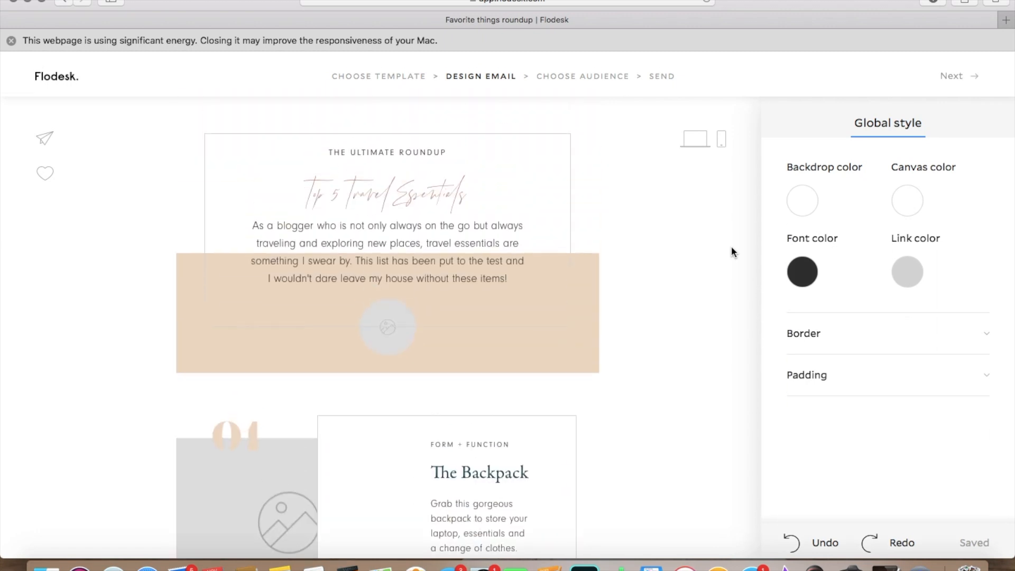
{"action": "scroll", "coordinate": [731, 246], "scroll_direction": "down", "scroll_amount": 4}
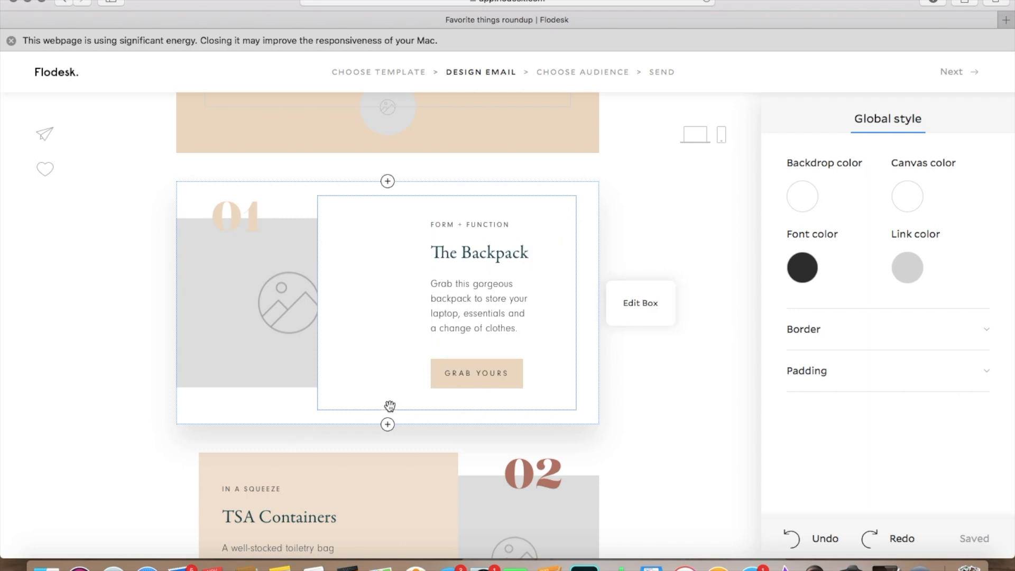
{"action": "scroll", "coordinate": [638, 476], "scroll_direction": "up", "scroll_amount": 4}
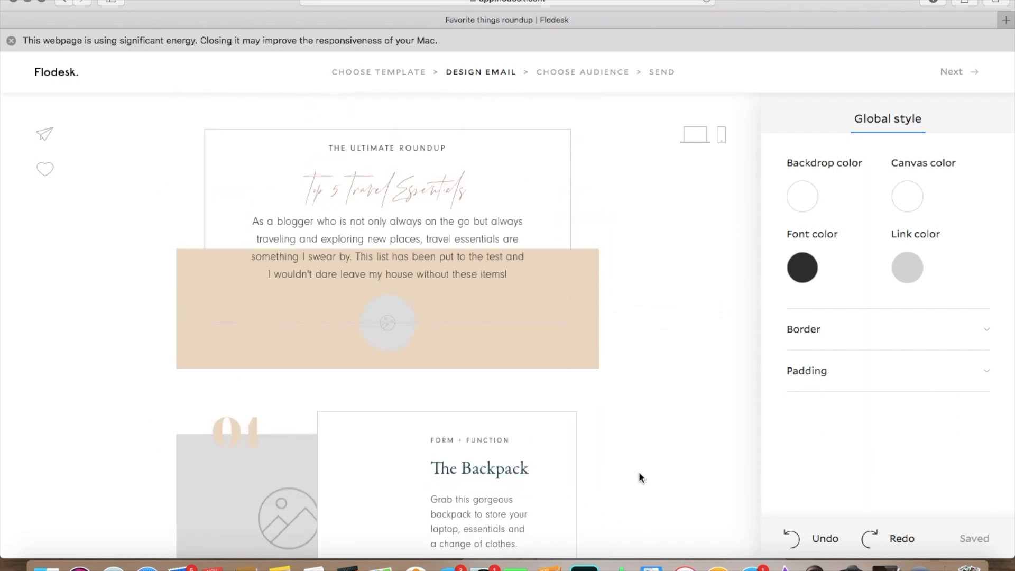
{"action": "left_click", "coordinate": [390, 329]}
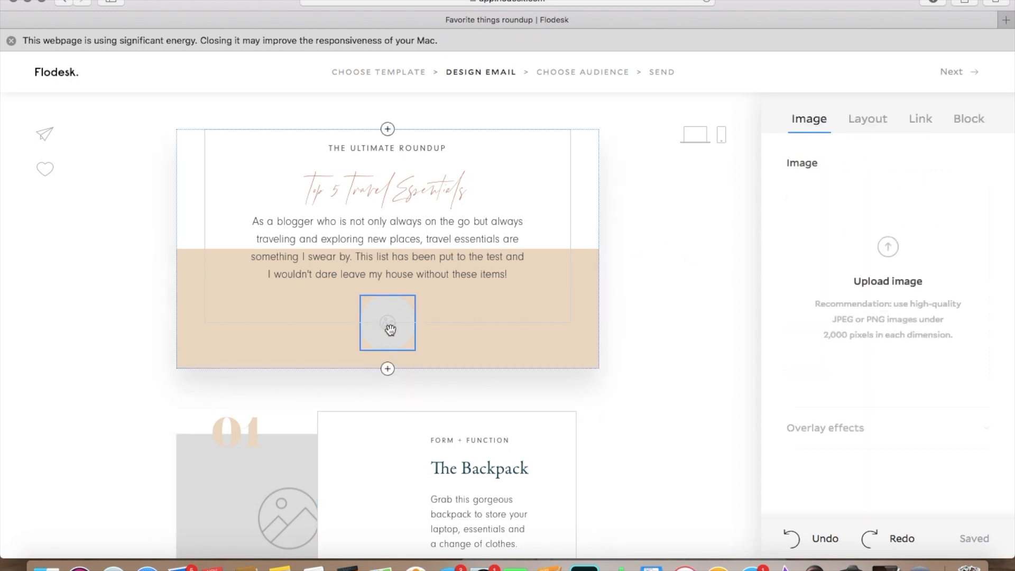
{"action": "left_click", "coordinate": [892, 262]}
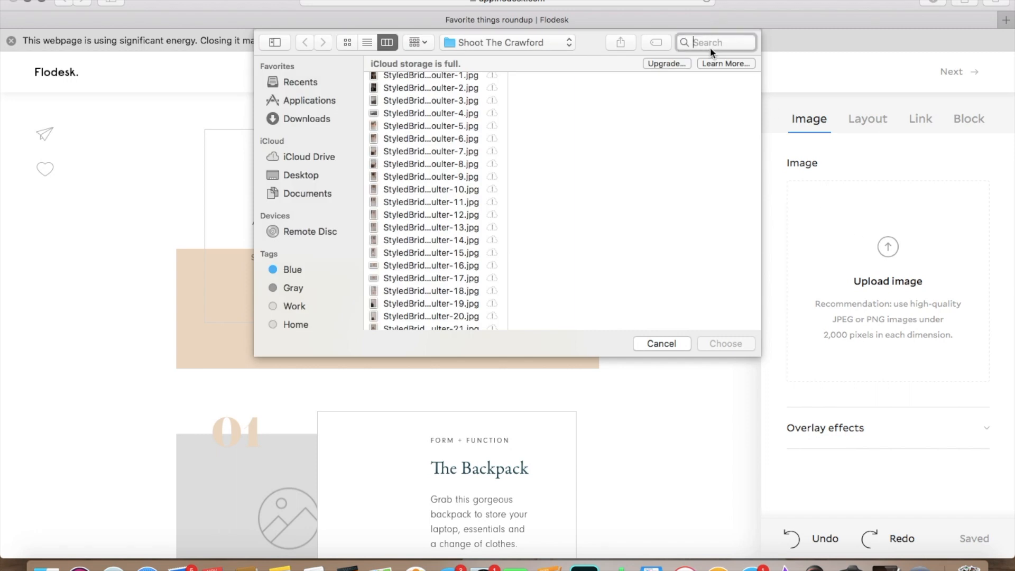
{"action": "type", "text": "headshot"}
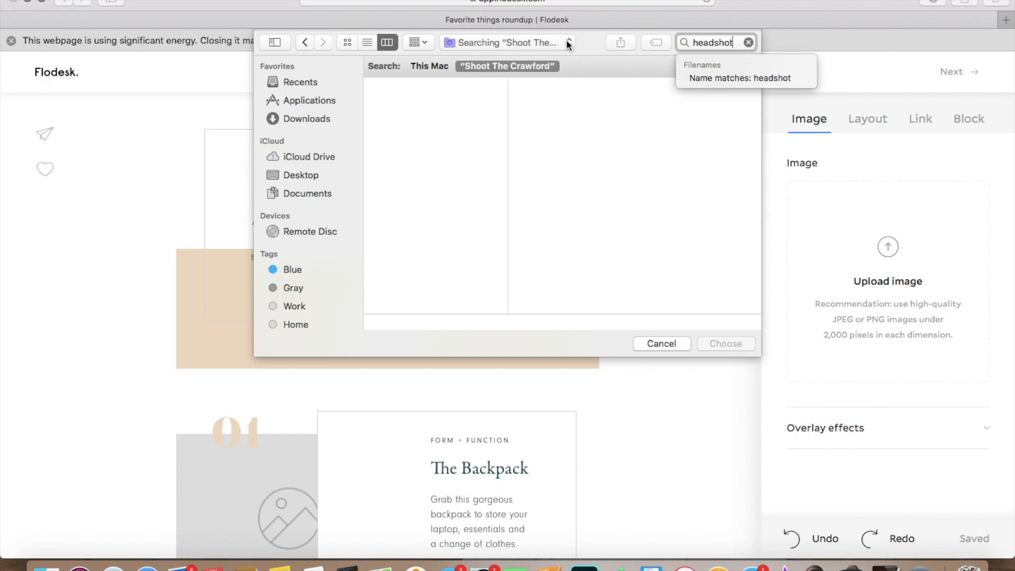
{"action": "left_click", "coordinate": [313, 176]}
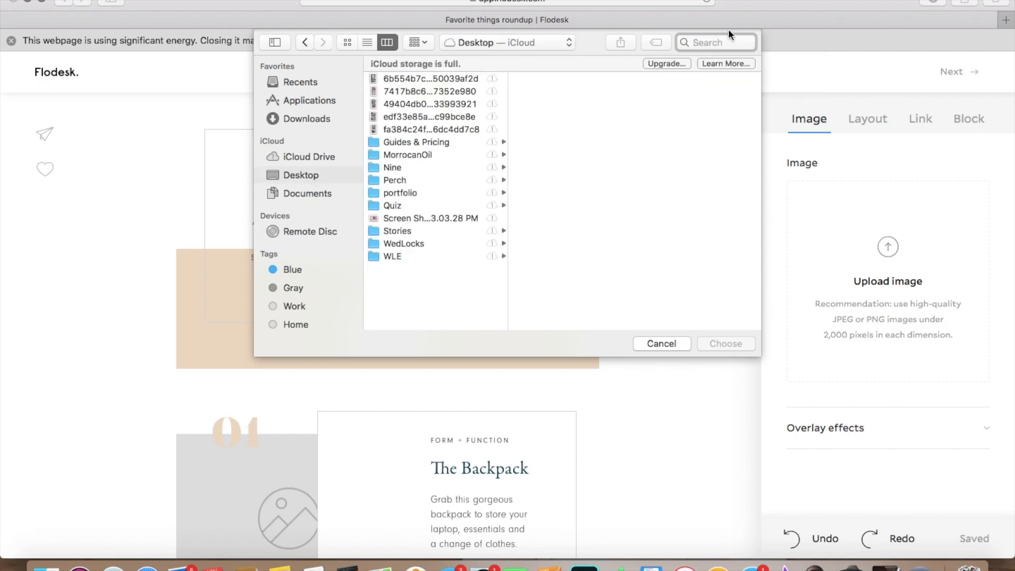
{"action": "type", "text": "headshots"}
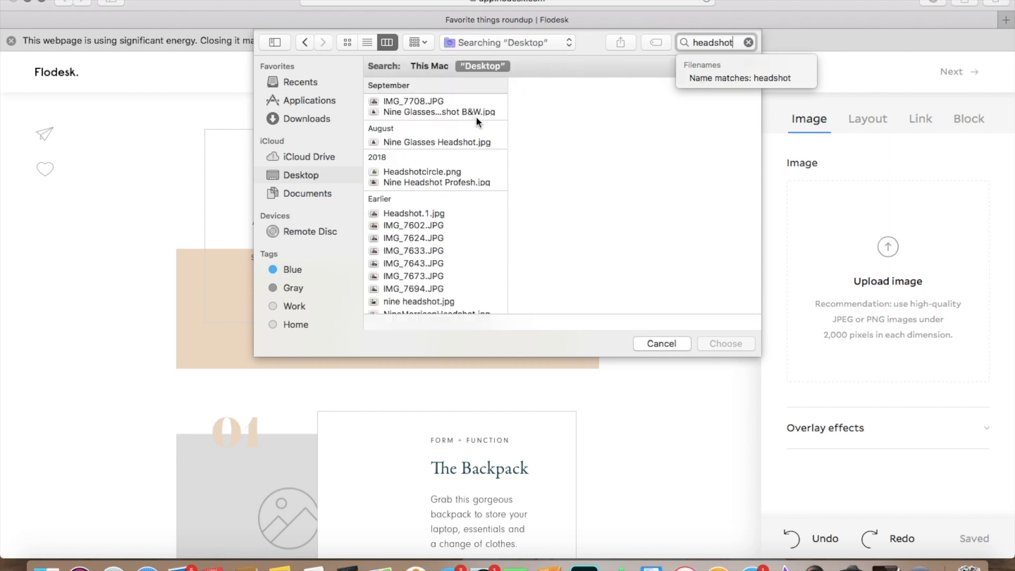
{"action": "left_click", "coordinate": [474, 112]}
{"action": "double_click", "coordinate": [475, 112]}
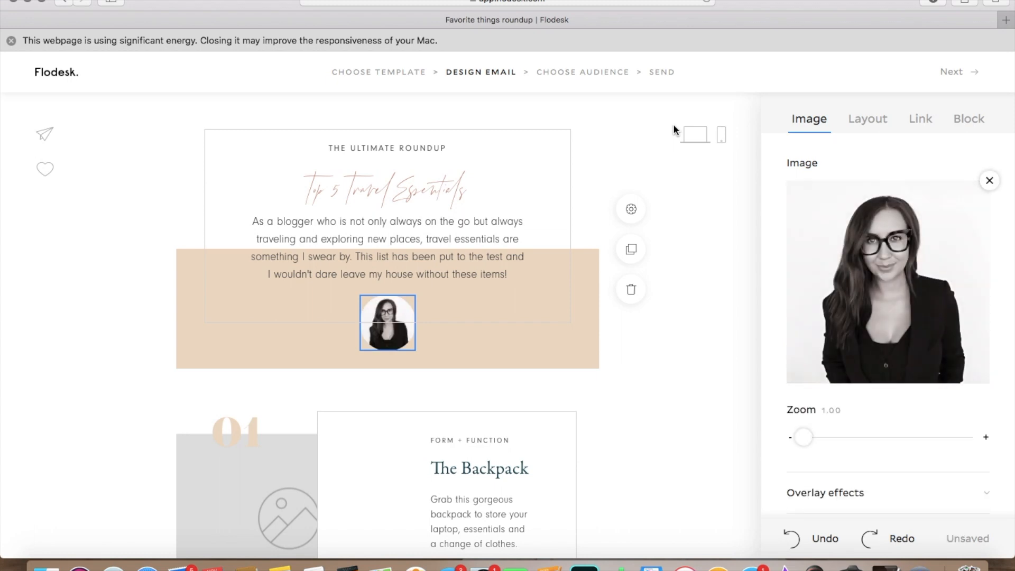
{"action": "left_click", "coordinate": [701, 245]}
Step: Fill the image placeholder of block 01, The Backpack, with StyledBridalSession photo number 16 from the Shoot The Crawford folder
{"action": "scroll", "coordinate": [701, 245], "scroll_direction": "down", "scroll_amount": 3}
{"action": "scroll", "coordinate": [701, 247], "scroll_direction": "down", "scroll_amount": 4}
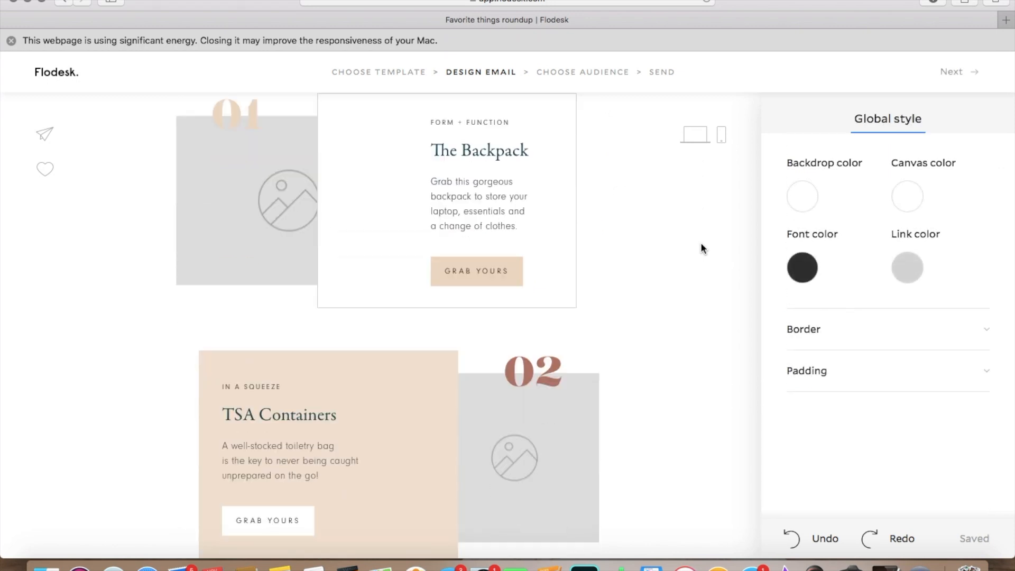
{"action": "left_click", "coordinate": [276, 196]}
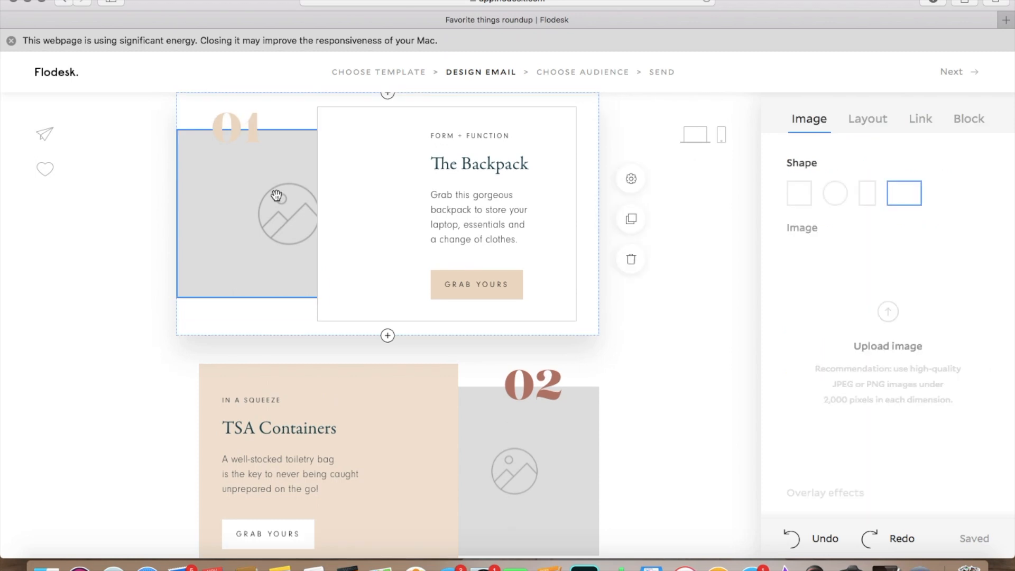
{"action": "left_click", "coordinate": [888, 313]}
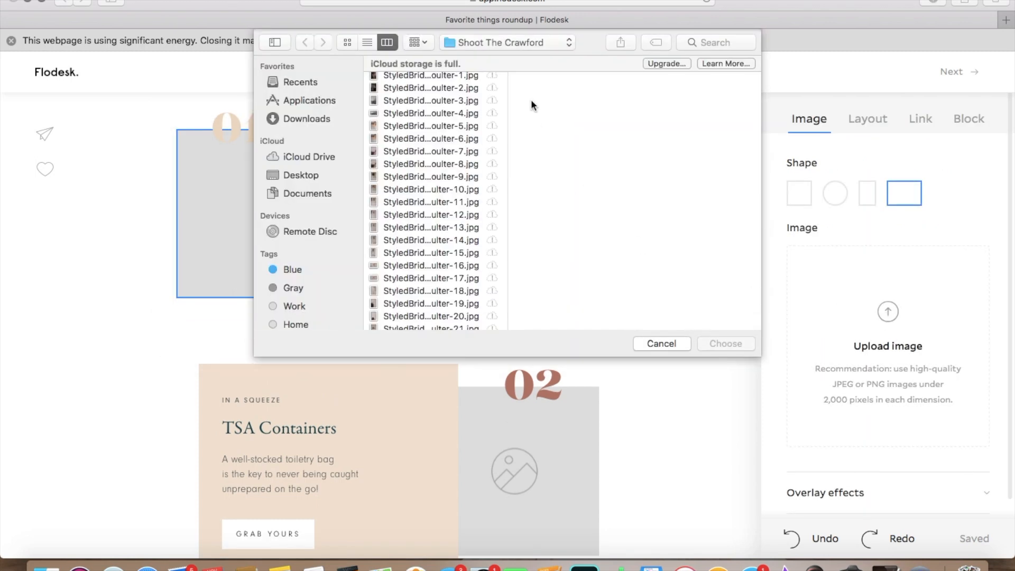
{"action": "scroll", "coordinate": [470, 175], "scroll_direction": "up", "scroll_amount": 1}
{"action": "left_click", "coordinate": [426, 153]}
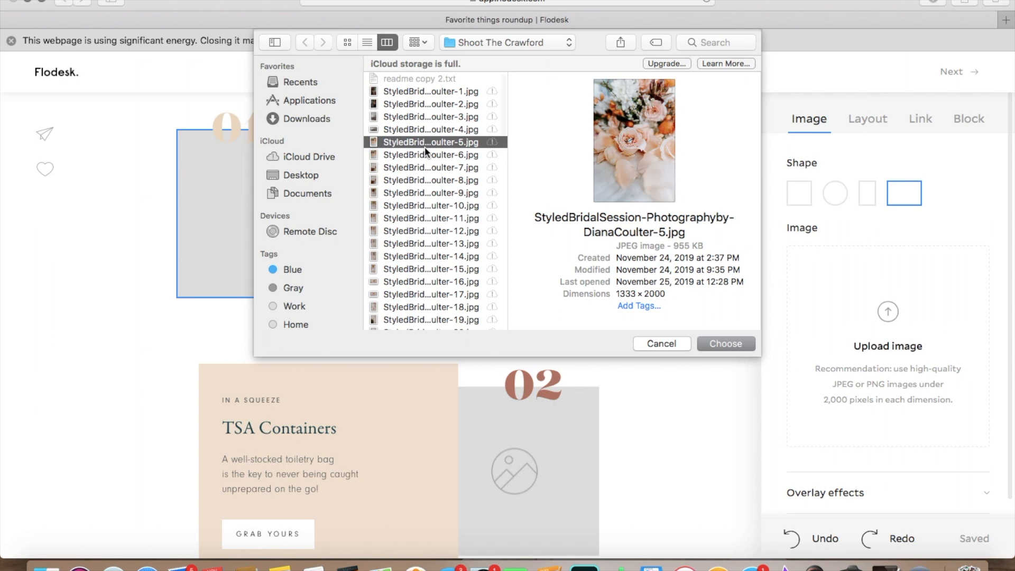
{"action": "key", "text": "Down"}
{"action": "key", "text": "Down"}
{"action": "key", "text": "Down"}
{"action": "key", "text": "Down"}
{"action": "key", "text": "Down"}
{"action": "key", "text": "Down"}
{"action": "key", "text": "Down"}
{"action": "key", "text": "Down"}
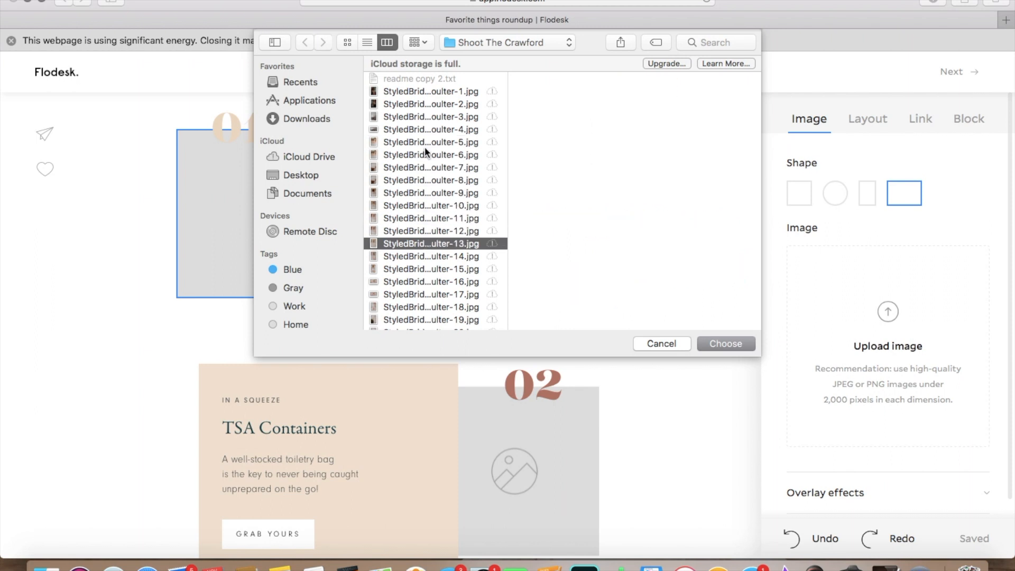
{"action": "key", "text": "Down"}
{"action": "key", "text": "Down"}
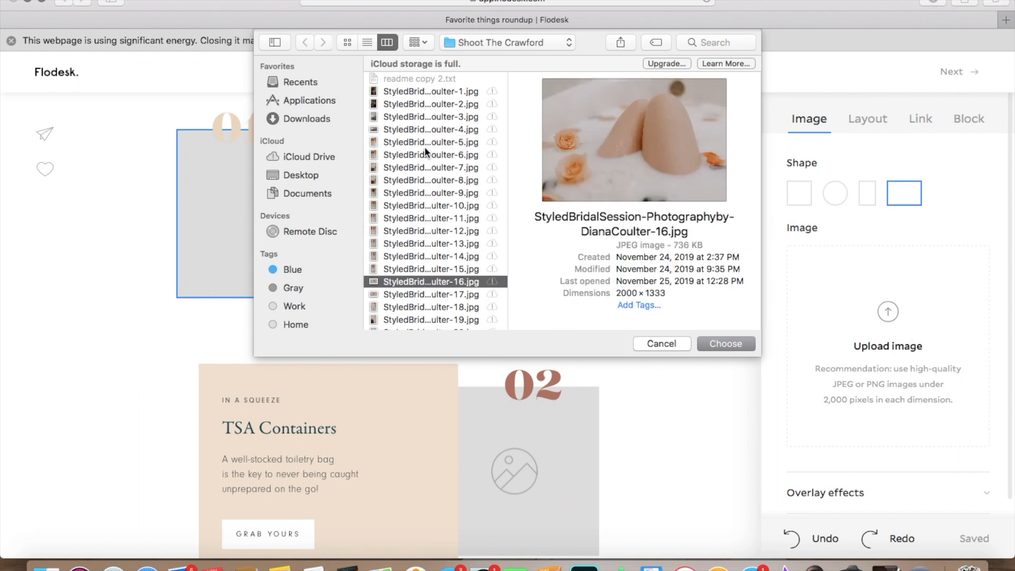
{"action": "key", "text": "Return"}
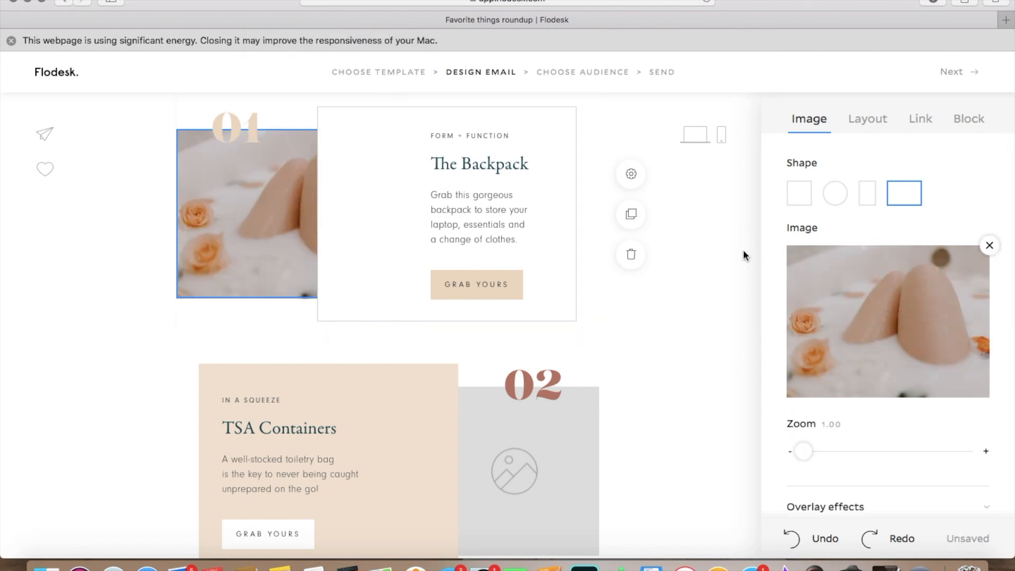
Step: Fill the image placeholder of block 02, TSA Containers, with StyledBridalSession photo number 29 from the Shoot The Crawford folder
{"action": "scroll", "coordinate": [743, 253], "scroll_direction": "down", "scroll_amount": 2}
{"action": "left_click", "coordinate": [540, 357]}
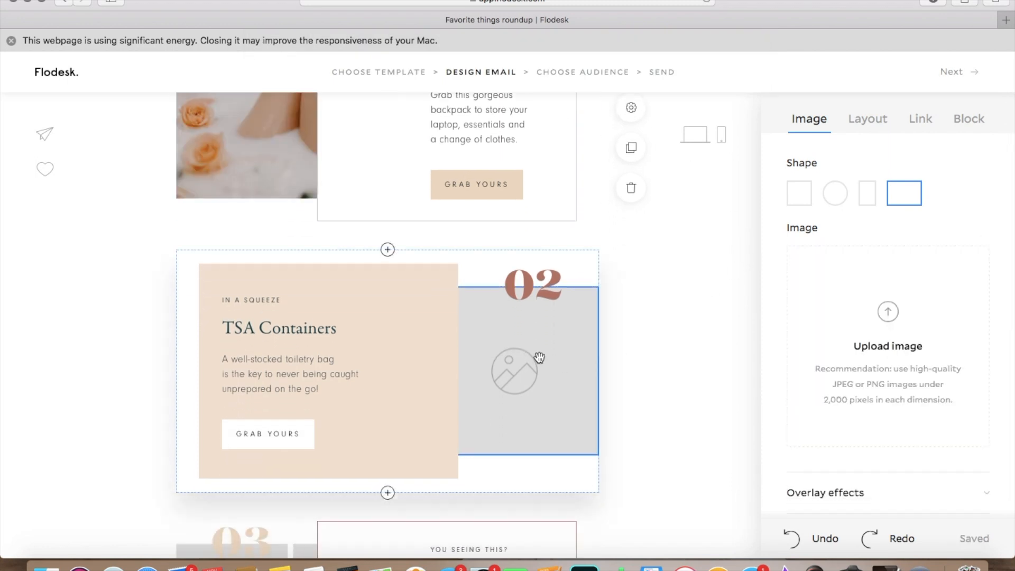
{"action": "left_click", "coordinate": [892, 313]}
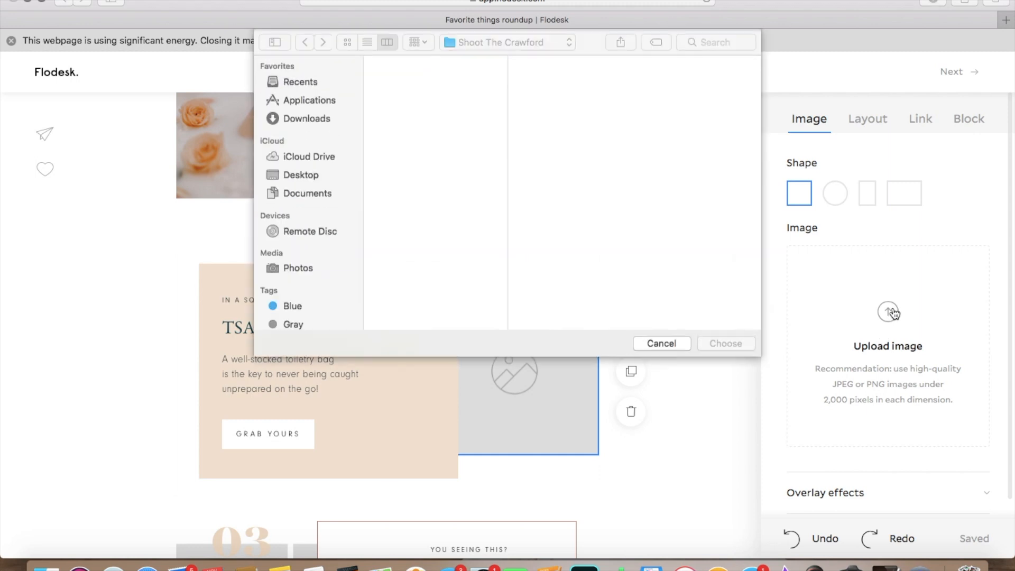
{"action": "scroll", "coordinate": [431, 246], "scroll_direction": "down", "scroll_amount": 5}
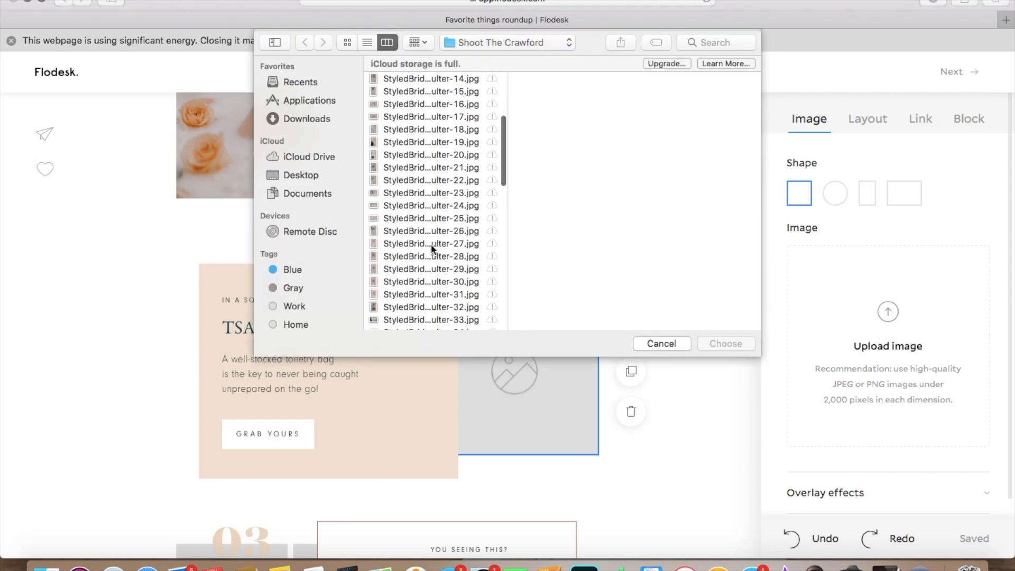
{"action": "left_click", "coordinate": [431, 245]}
{"action": "key", "text": "Down"}
{"action": "key", "text": "Down"}
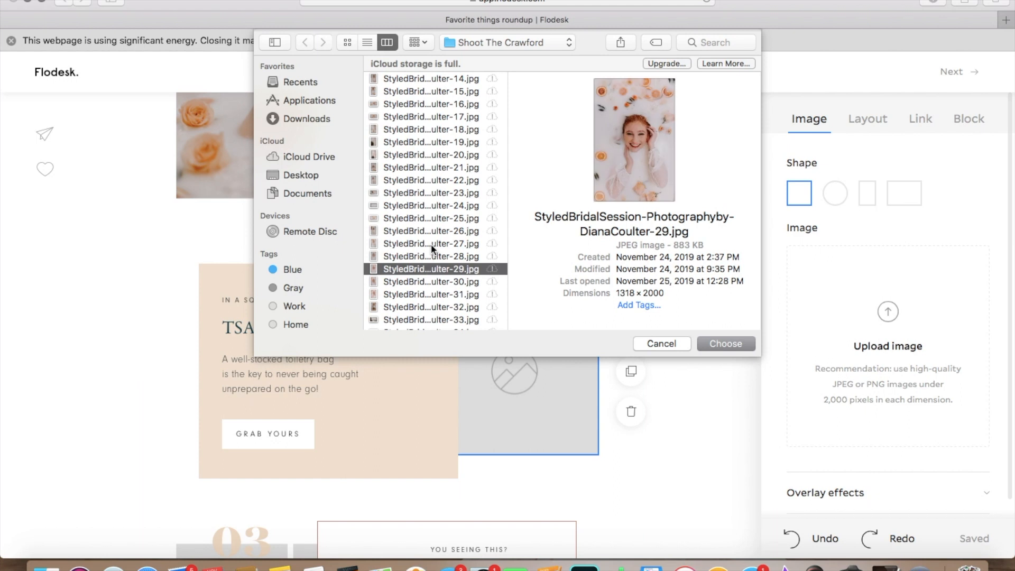
{"action": "key", "text": "Return"}
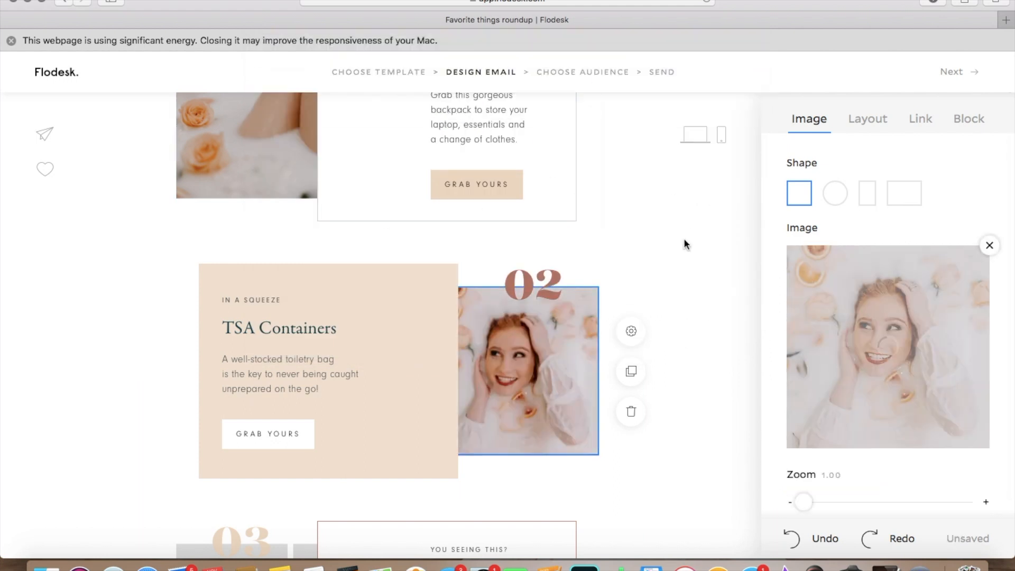
Step: Review the email from the intro block to the footer, examining the numbered blocks, their photos and the sign-off
{"action": "scroll", "coordinate": [684, 240], "scroll_direction": "down", "scroll_amount": 6}
{"action": "scroll", "coordinate": [684, 243], "scroll_direction": "down", "scroll_amount": 10}
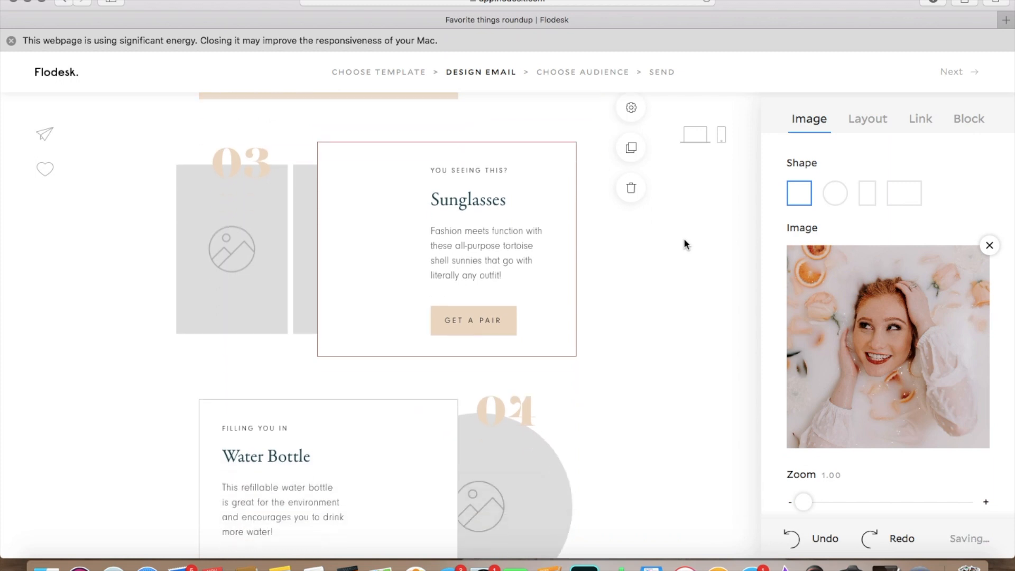
{"action": "scroll", "coordinate": [684, 240], "scroll_direction": "down", "scroll_amount": 4}
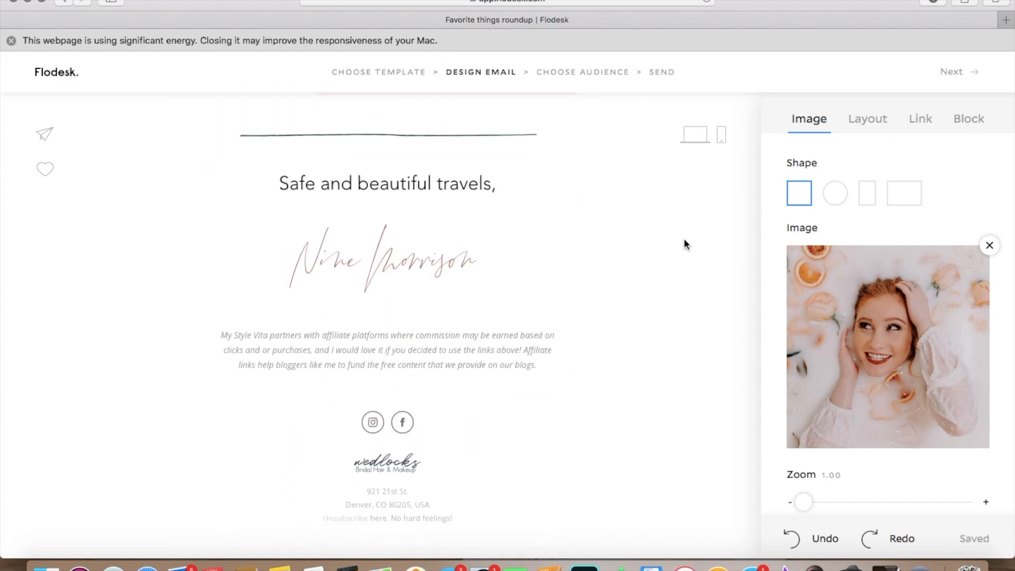
{"action": "scroll", "coordinate": [684, 241], "scroll_direction": "up", "scroll_amount": 10}
{"action": "scroll", "coordinate": [684, 242], "scroll_direction": "up", "scroll_amount": 8}
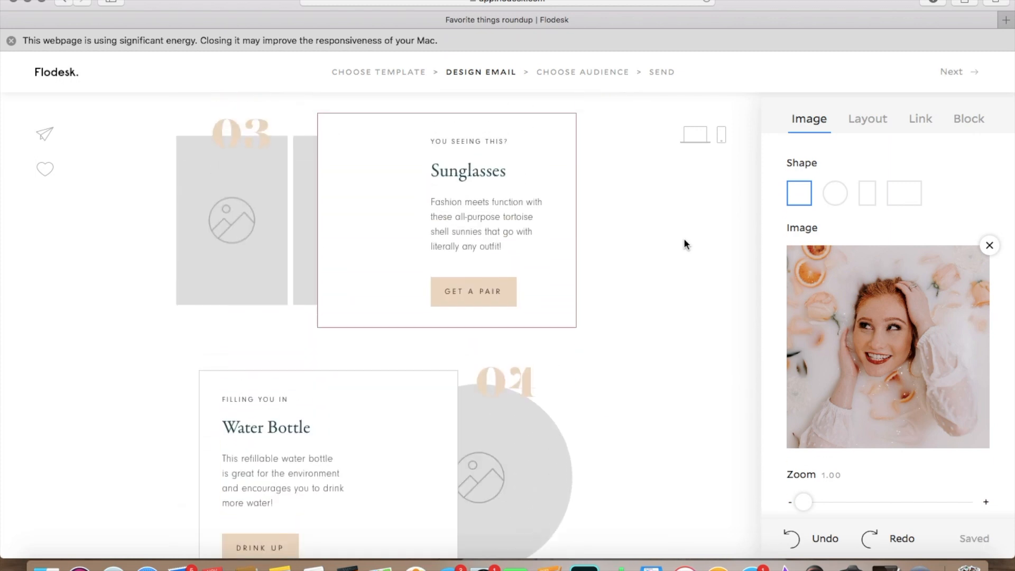
{"action": "scroll", "coordinate": [684, 240], "scroll_direction": "up", "scroll_amount": 3}
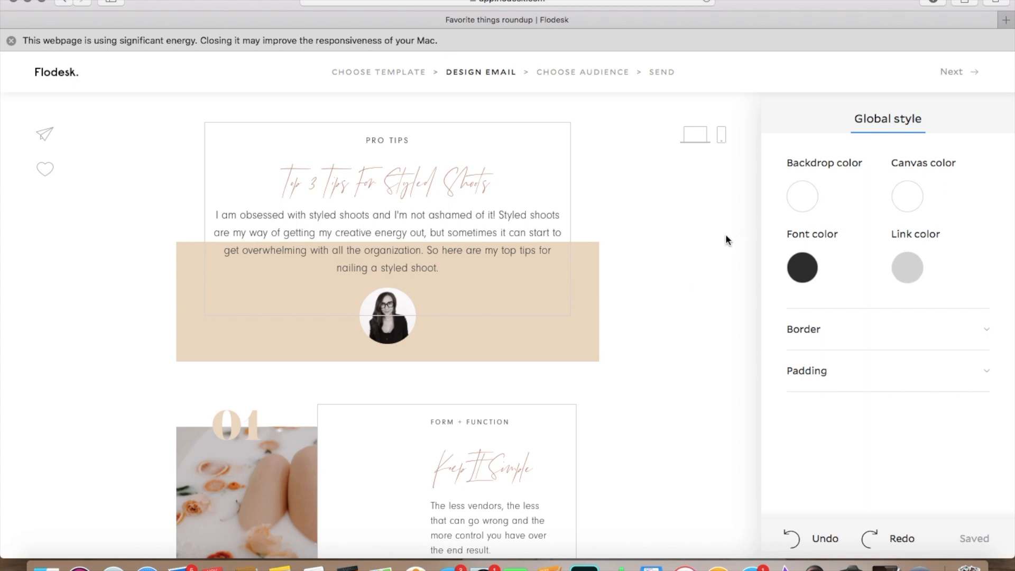
{"action": "scroll", "coordinate": [726, 235], "scroll_direction": "down", "scroll_amount": 2}
{"action": "scroll", "coordinate": [726, 235], "scroll_direction": "up", "scroll_amount": 2}
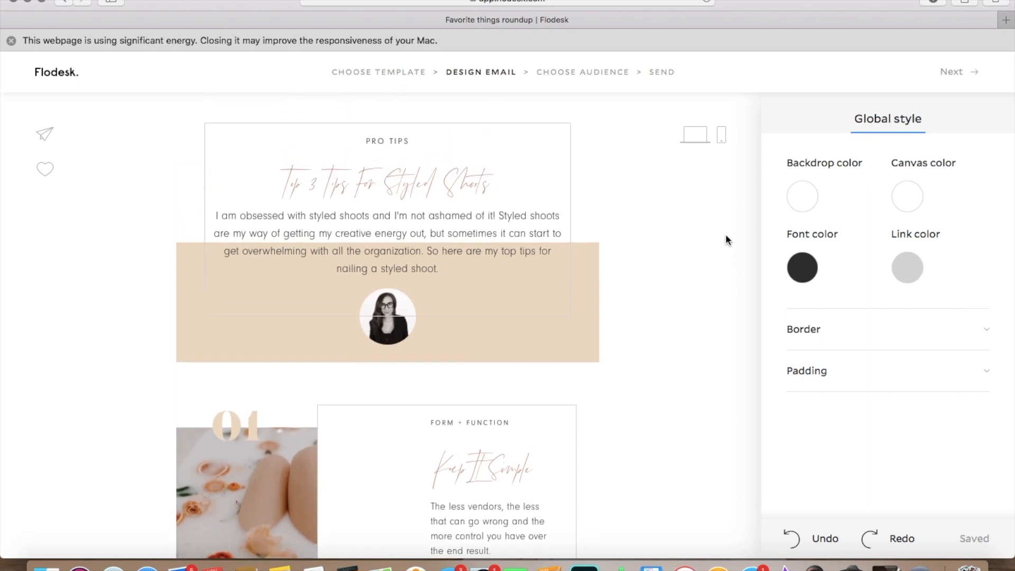
{"action": "scroll", "coordinate": [725, 233], "scroll_direction": "down", "scroll_amount": 5}
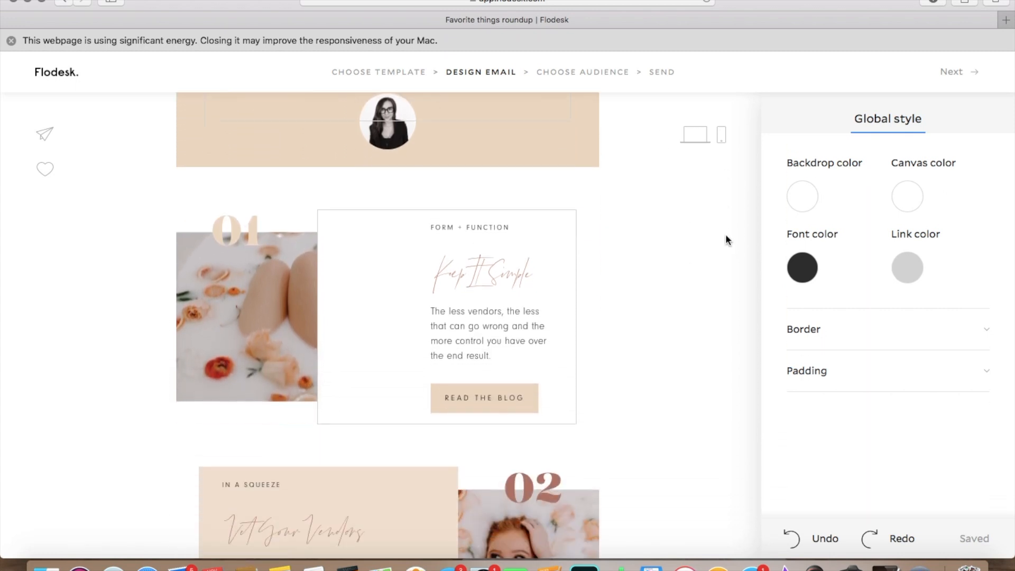
{"action": "scroll", "coordinate": [726, 235], "scroll_direction": "down", "scroll_amount": 3}
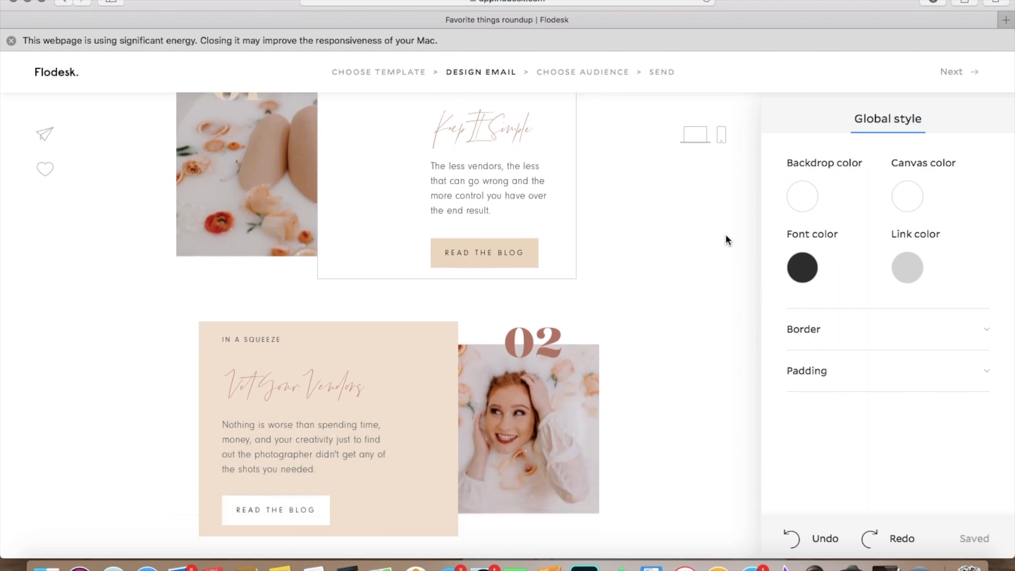
{"action": "scroll", "coordinate": [725, 235], "scroll_direction": "down", "scroll_amount": 10}
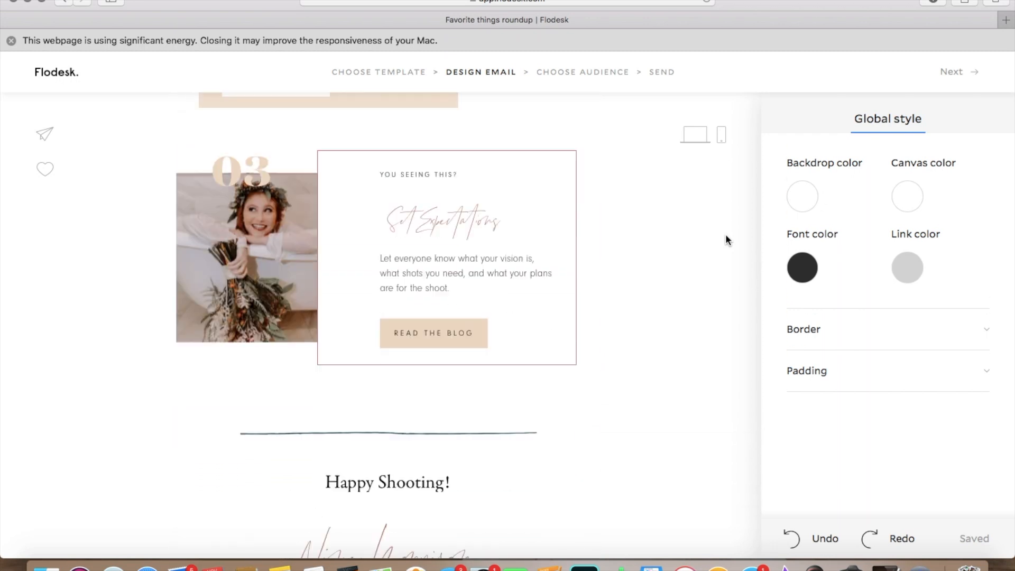
{"action": "scroll", "coordinate": [725, 239], "scroll_direction": "down", "scroll_amount": 6}
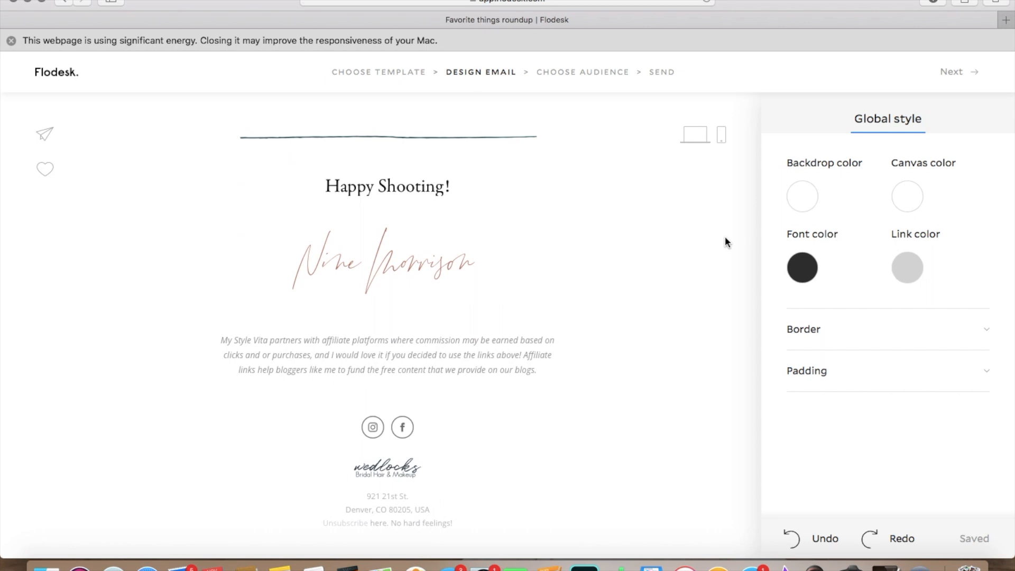
{"action": "scroll", "coordinate": [724, 236], "scroll_direction": "up", "scroll_amount": 20}
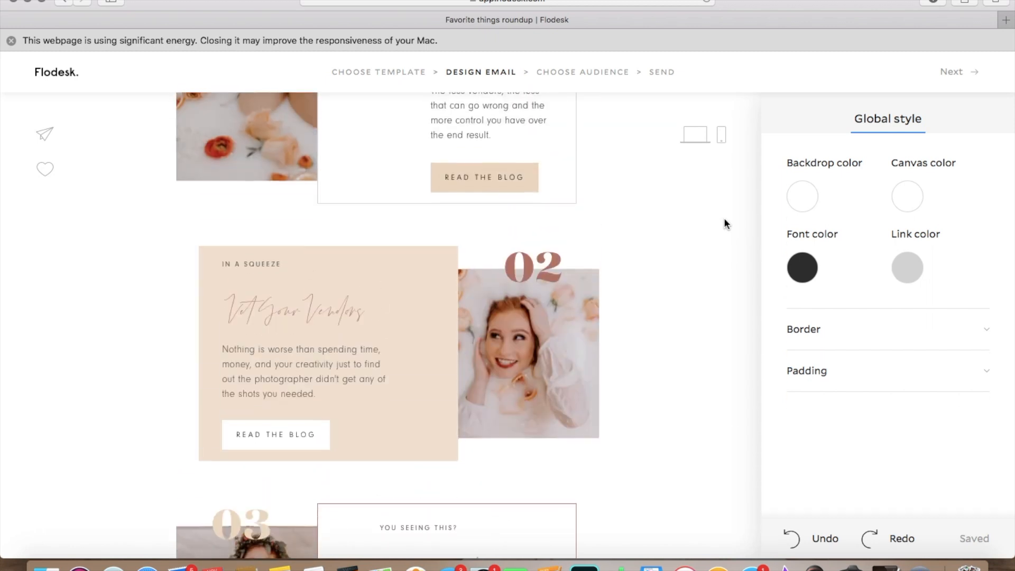
Step: Preview the email in the desktop layout and examine it from the "Top 3 Tips For Styled Shoots" intro to the sign-off
{"action": "left_click", "coordinate": [696, 137]}
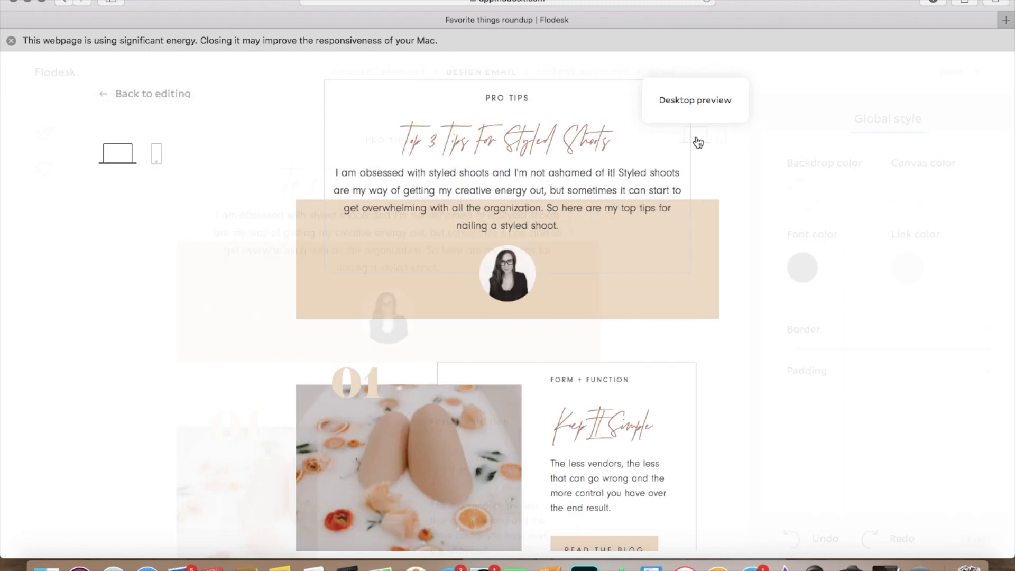
{"action": "scroll", "coordinate": [891, 173], "scroll_direction": "down", "scroll_amount": 5}
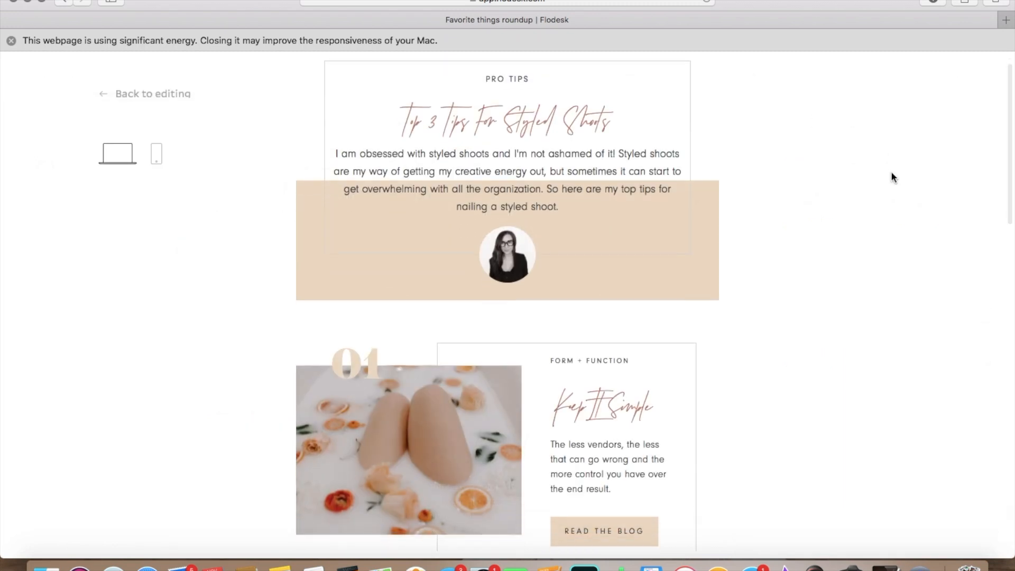
{"action": "scroll", "coordinate": [891, 172], "scroll_direction": "down", "scroll_amount": 10}
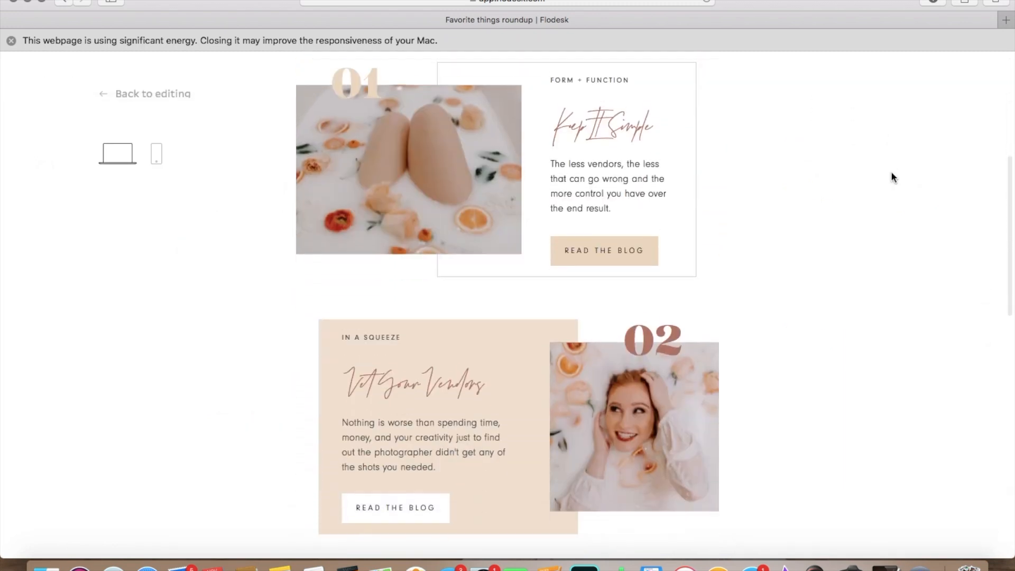
{"action": "scroll", "coordinate": [893, 177], "scroll_direction": "down", "scroll_amount": 14}
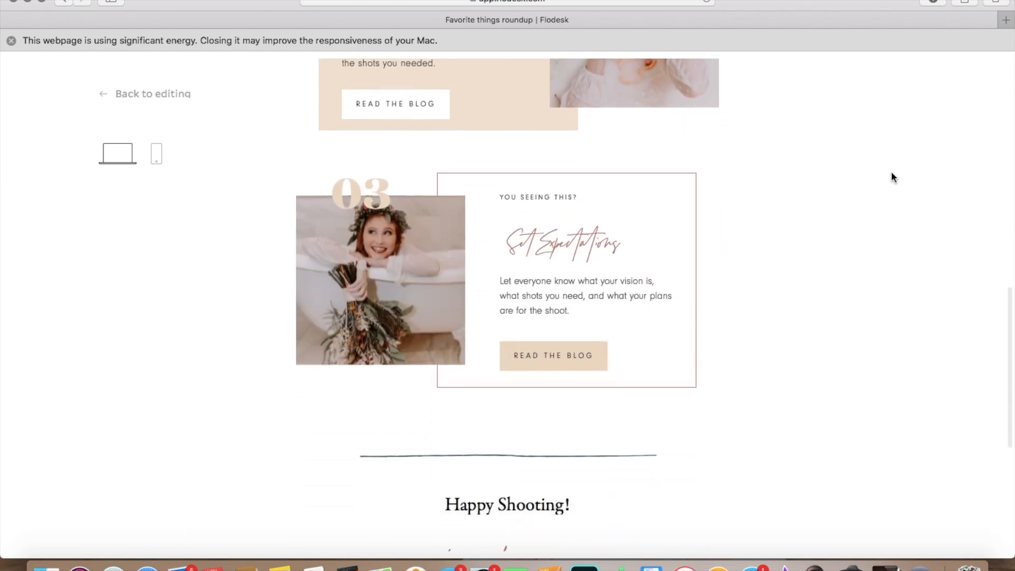
{"action": "scroll", "coordinate": [892, 174], "scroll_direction": "up", "scroll_amount": 18}
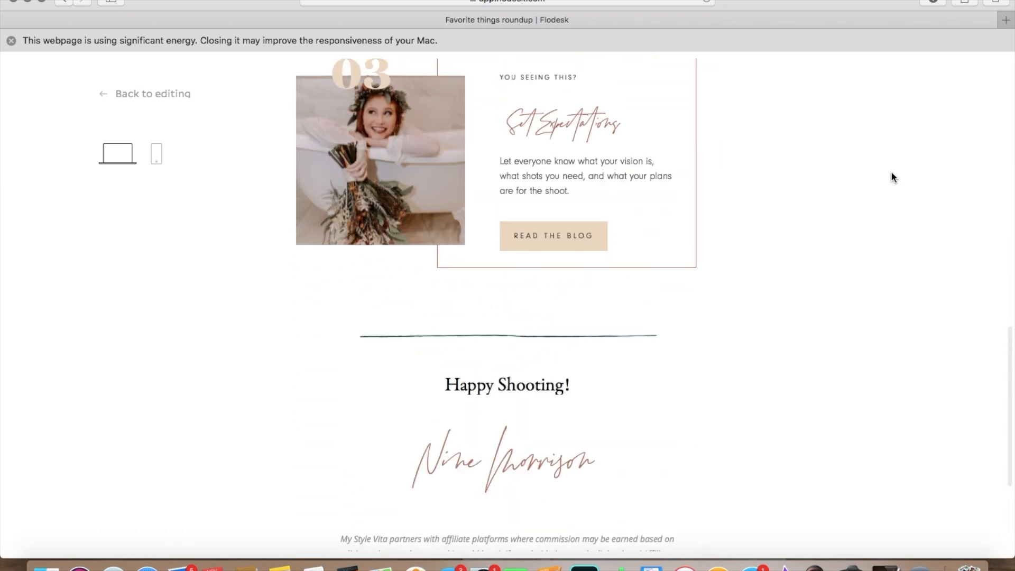
{"action": "scroll", "coordinate": [891, 172], "scroll_direction": "up", "scroll_amount": 10}
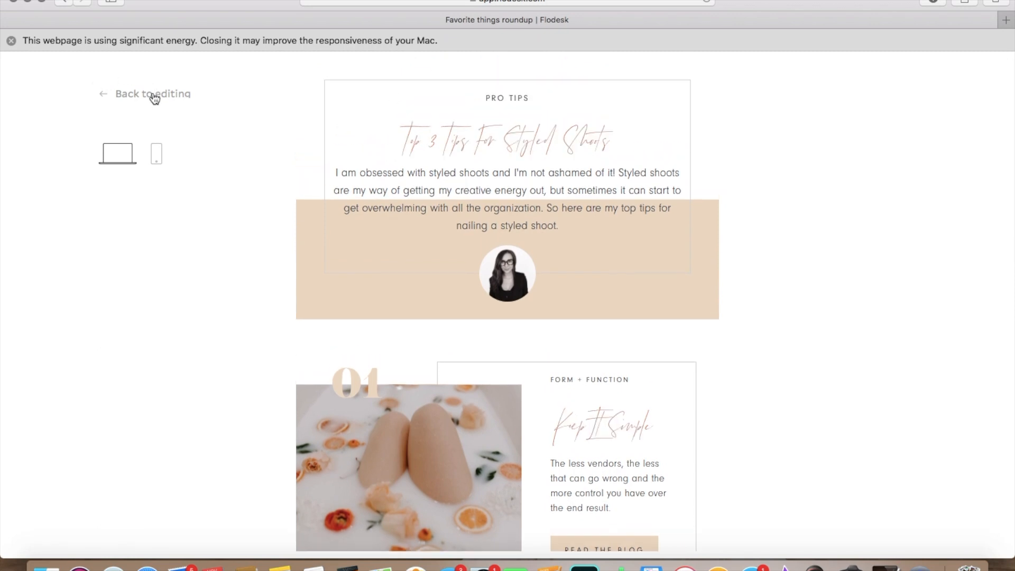
Step: Preview the email in the mobile layout, examining the numbered tip blocks, signature and footer, and return to editing
{"action": "left_click", "coordinate": [157, 154]}
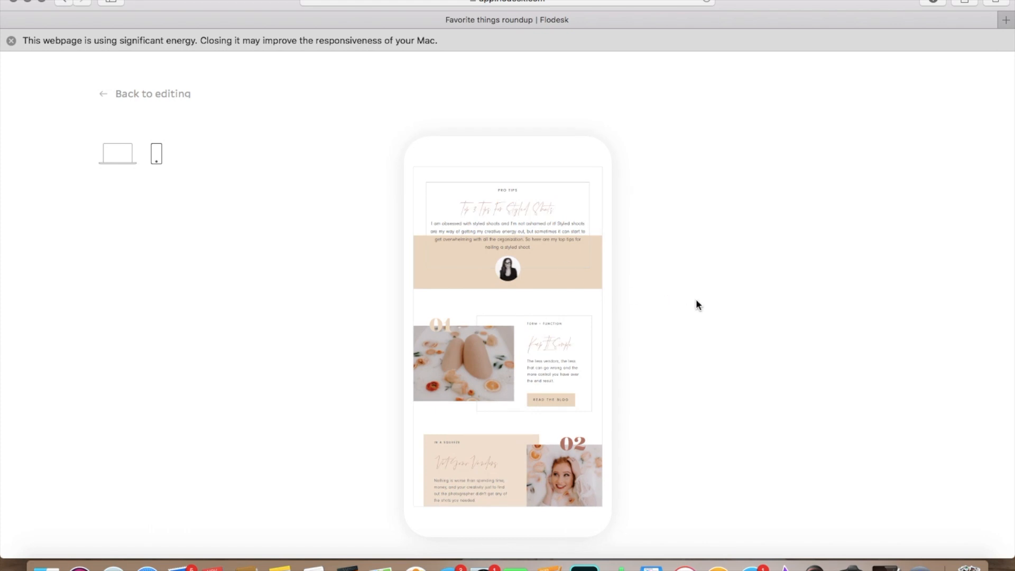
{"action": "scroll", "coordinate": [584, 299], "scroll_direction": "down", "scroll_amount": 10}
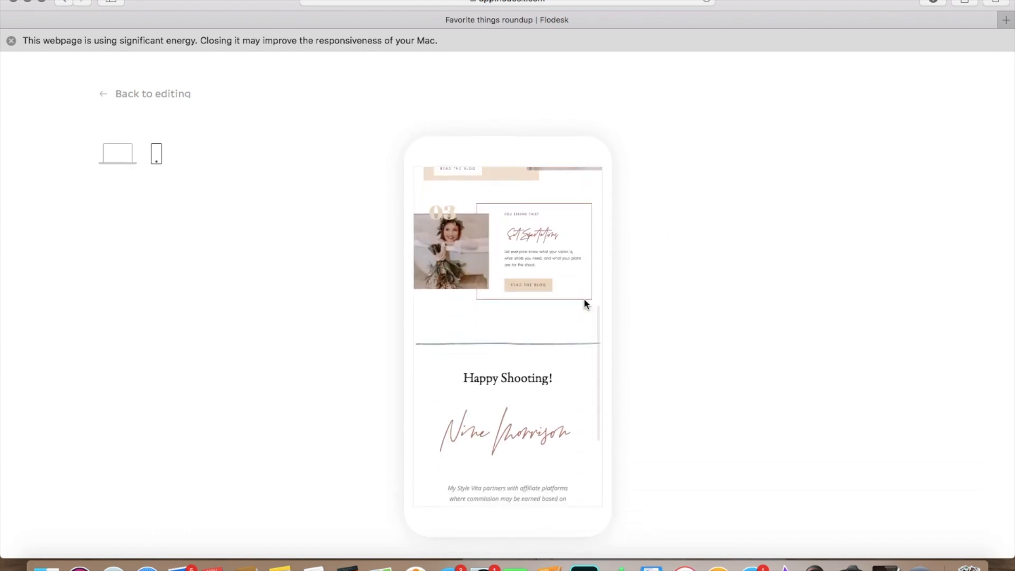
{"action": "scroll", "coordinate": [585, 303], "scroll_direction": "down", "scroll_amount": 3}
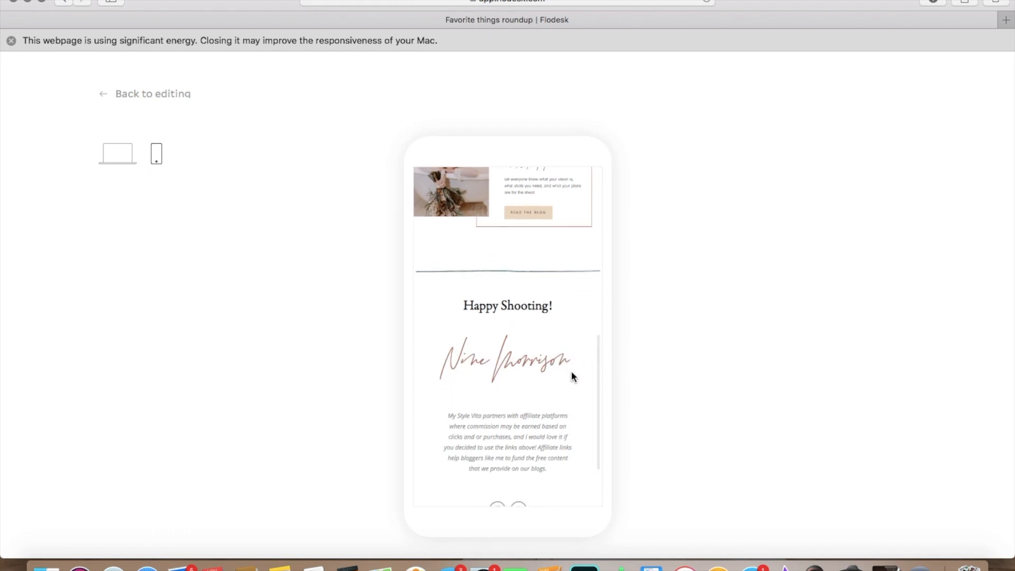
{"action": "scroll", "coordinate": [525, 421], "scroll_direction": "down", "scroll_amount": 4}
{"action": "scroll", "coordinate": [524, 421], "scroll_direction": "up", "scroll_amount": 15}
{"action": "scroll", "coordinate": [524, 421], "scroll_direction": "up", "scroll_amount": 4}
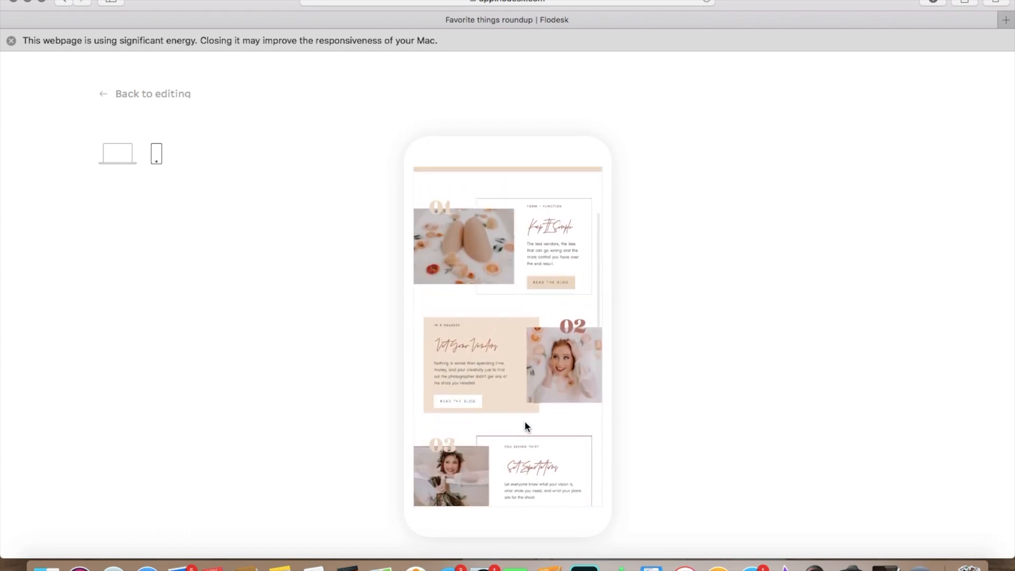
{"action": "scroll", "coordinate": [525, 426], "scroll_direction": "up", "scroll_amount": 5}
{"action": "left_click", "coordinate": [136, 94]}
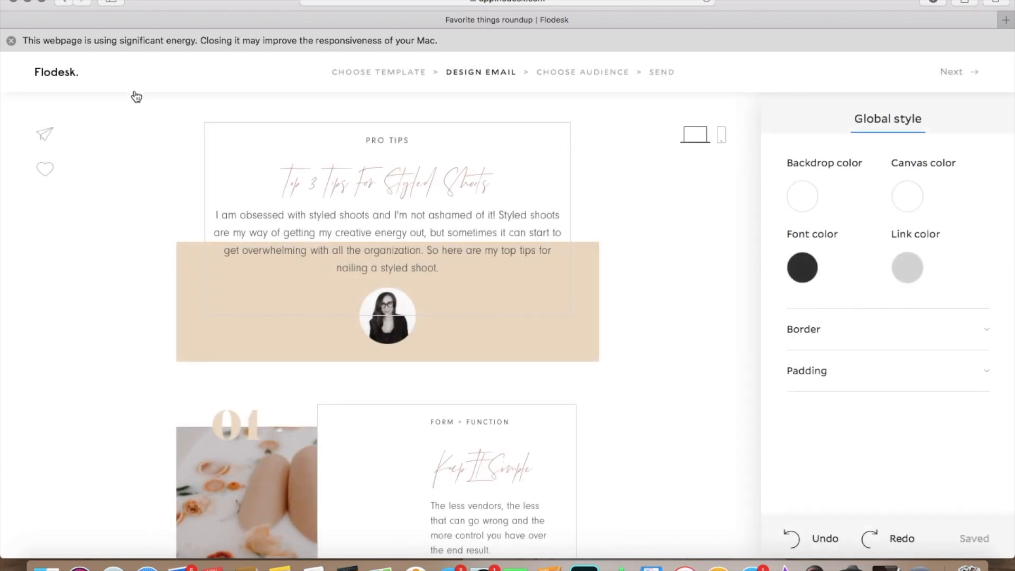
Step: Review the finished email in the editor from the intro block through the three tip blocks to the signature and footer
{"action": "scroll", "coordinate": [715, 294], "scroll_direction": "down", "scroll_amount": 20}
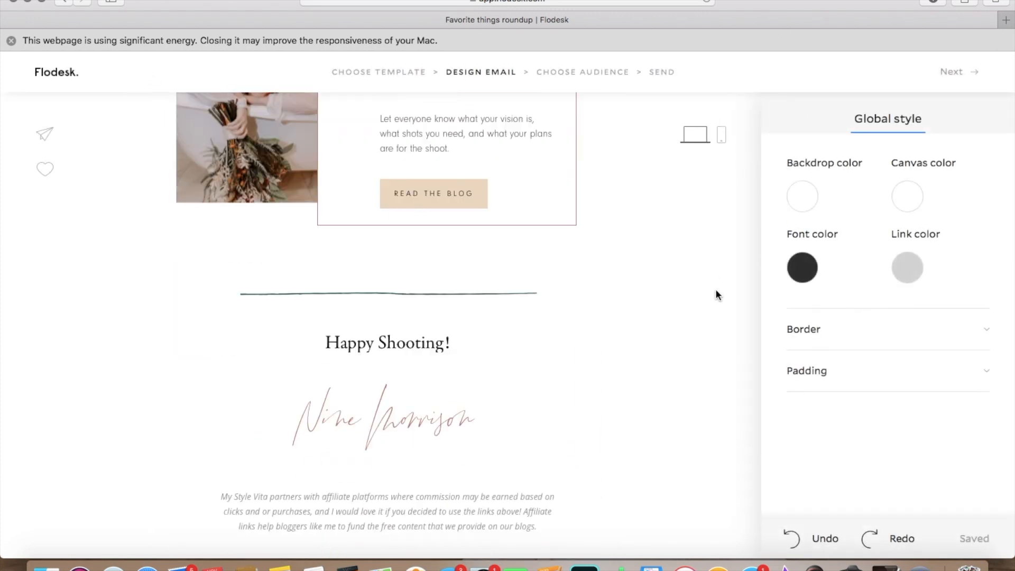
{"action": "scroll", "coordinate": [715, 295], "scroll_direction": "up", "scroll_amount": 8}
{"action": "scroll", "coordinate": [716, 292], "scroll_direction": "up", "scroll_amount": 10}
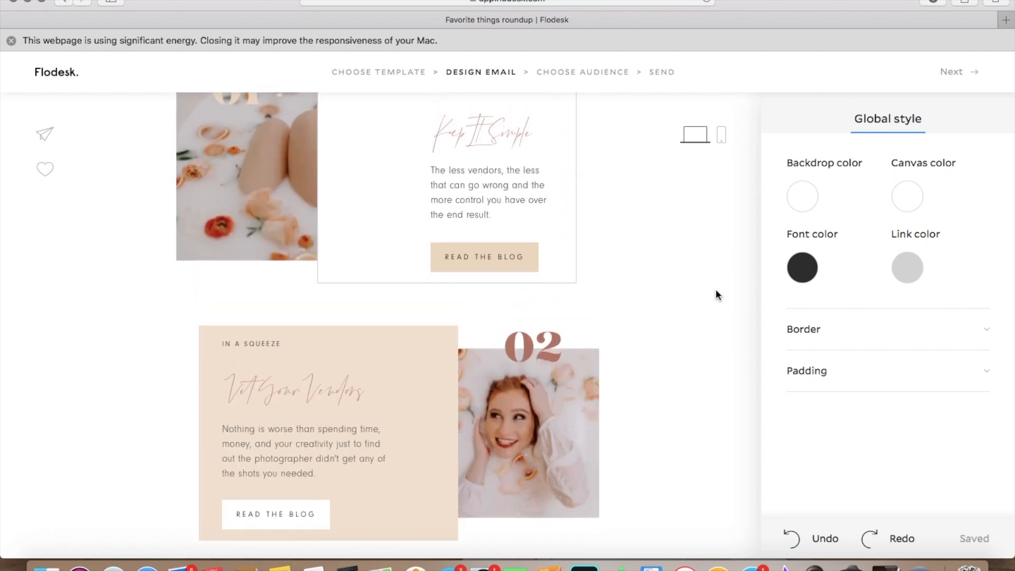
{"action": "scroll", "coordinate": [716, 294], "scroll_direction": "down", "scroll_amount": 3}
{"action": "scroll", "coordinate": [716, 294], "scroll_direction": "up", "scroll_amount": 3}
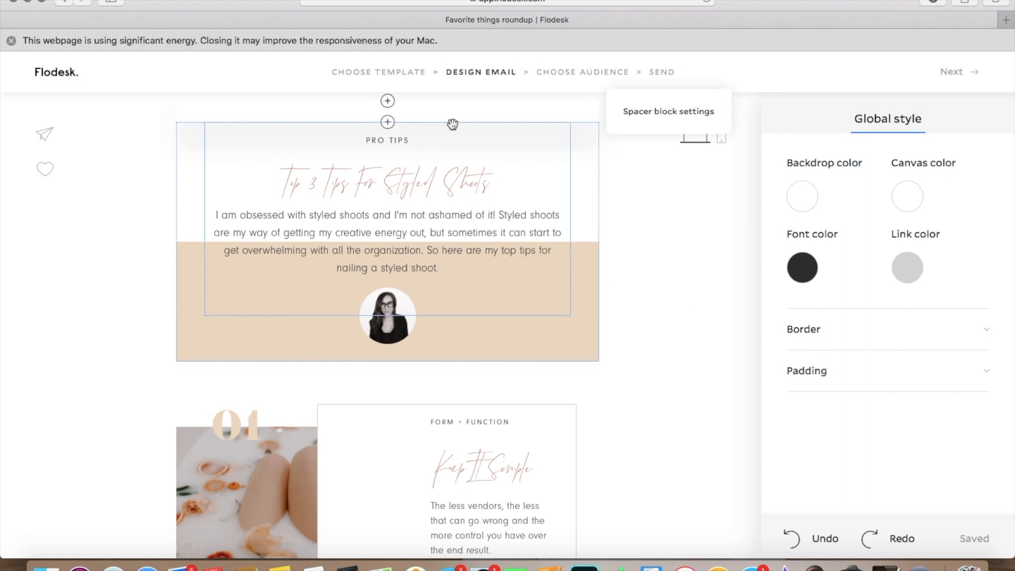
{"action": "scroll", "coordinate": [661, 300], "scroll_direction": "down", "scroll_amount": 7}
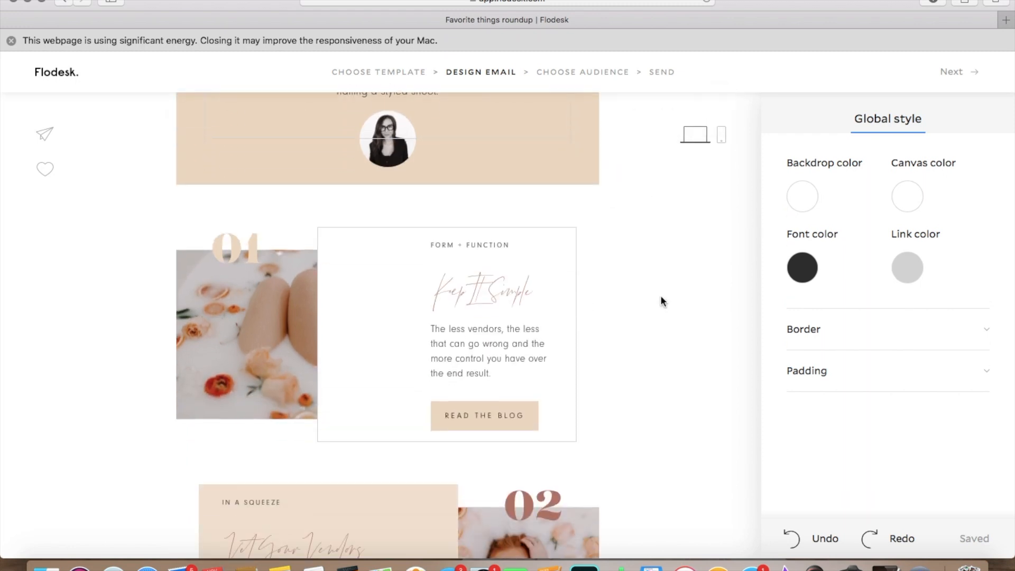
{"action": "scroll", "coordinate": [661, 301], "scroll_direction": "down", "scroll_amount": 10}
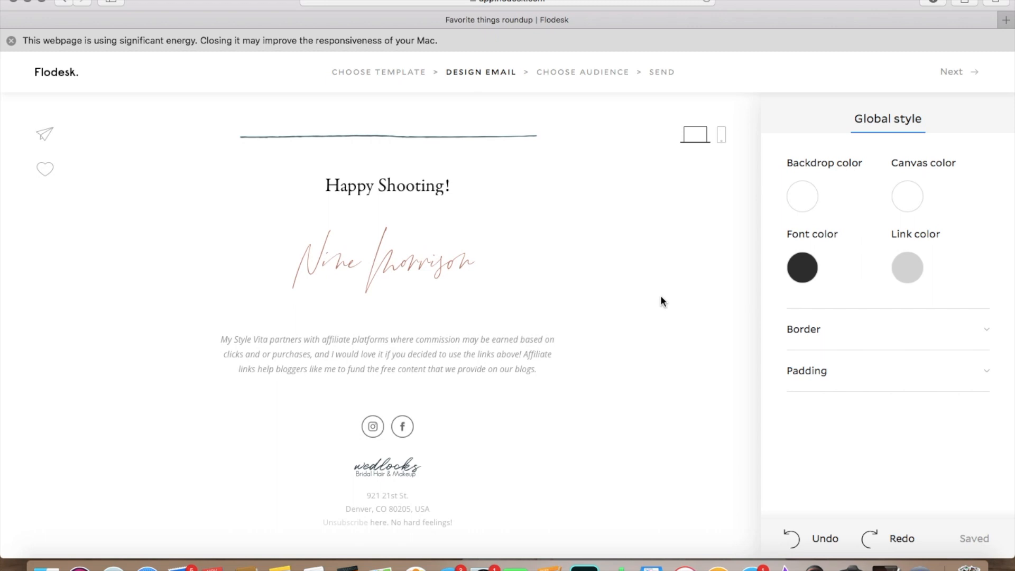
{"action": "scroll", "coordinate": [661, 300], "scroll_direction": "up", "scroll_amount": 20}
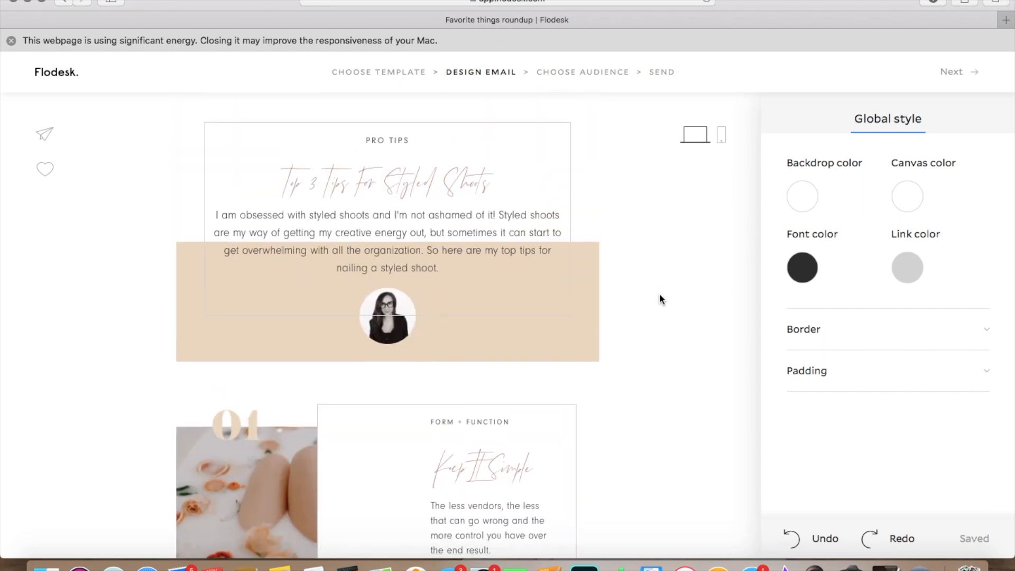
{"action": "scroll", "coordinate": [659, 294], "scroll_direction": "down", "scroll_amount": 20}
{"action": "scroll", "coordinate": [659, 299], "scroll_direction": "down", "scroll_amount": 6}
{"action": "scroll", "coordinate": [659, 299], "scroll_direction": "down", "scroll_amount": 3}
{"action": "scroll", "coordinate": [659, 299], "scroll_direction": "up", "scroll_amount": 12}
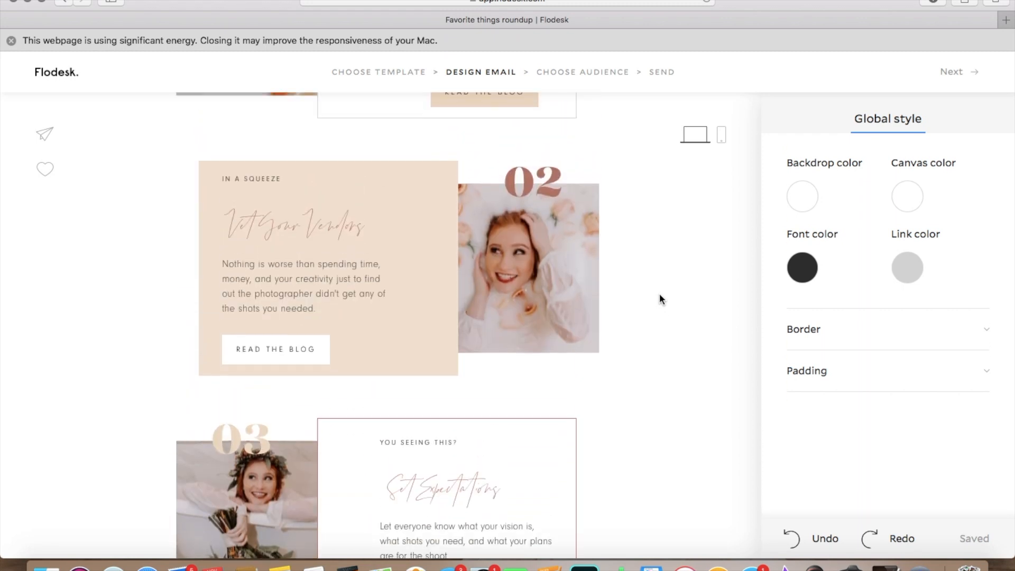
{"action": "scroll", "coordinate": [660, 295], "scroll_direction": "up", "scroll_amount": 9}
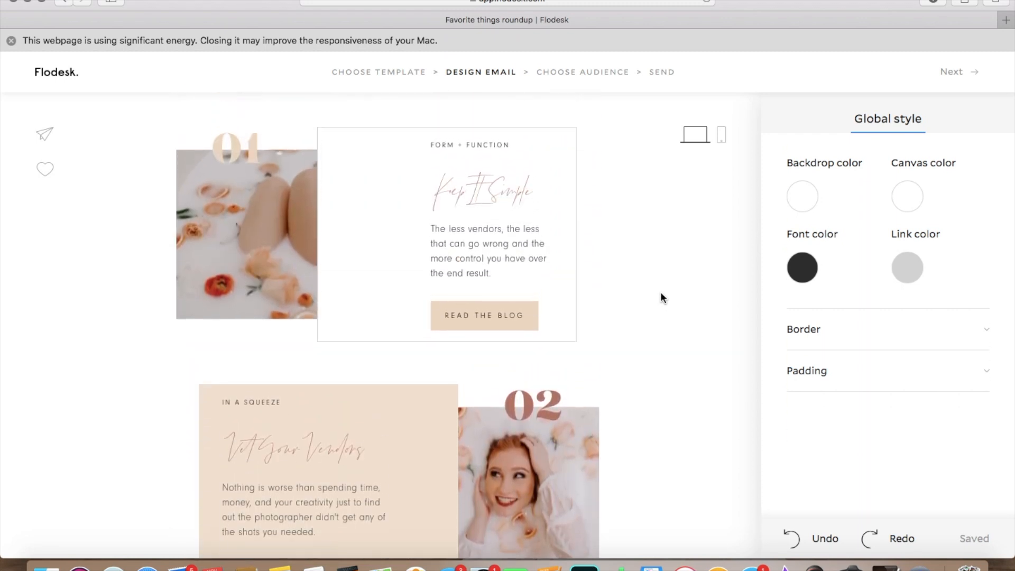
{"action": "scroll", "coordinate": [660, 294], "scroll_direction": "up", "scroll_amount": 11}
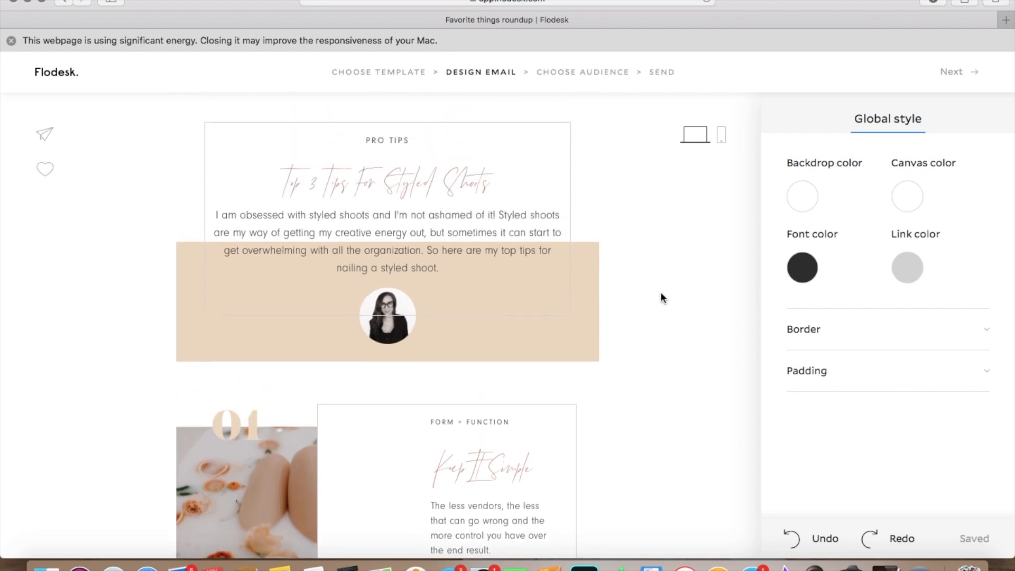
{"action": "scroll", "coordinate": [662, 297], "scroll_direction": "down", "scroll_amount": 20}
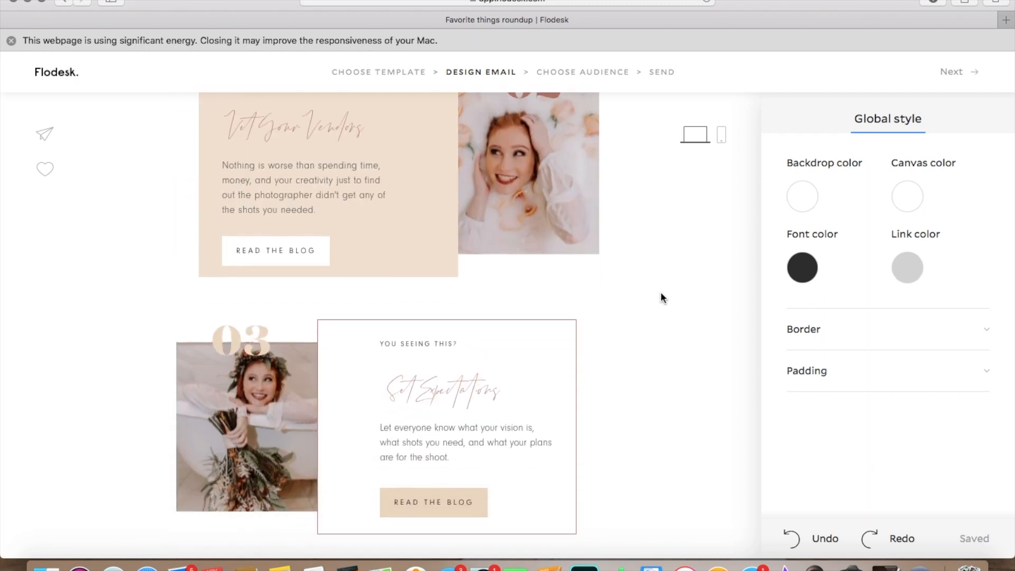
{"action": "scroll", "coordinate": [663, 297], "scroll_direction": "down", "scroll_amount": 1}
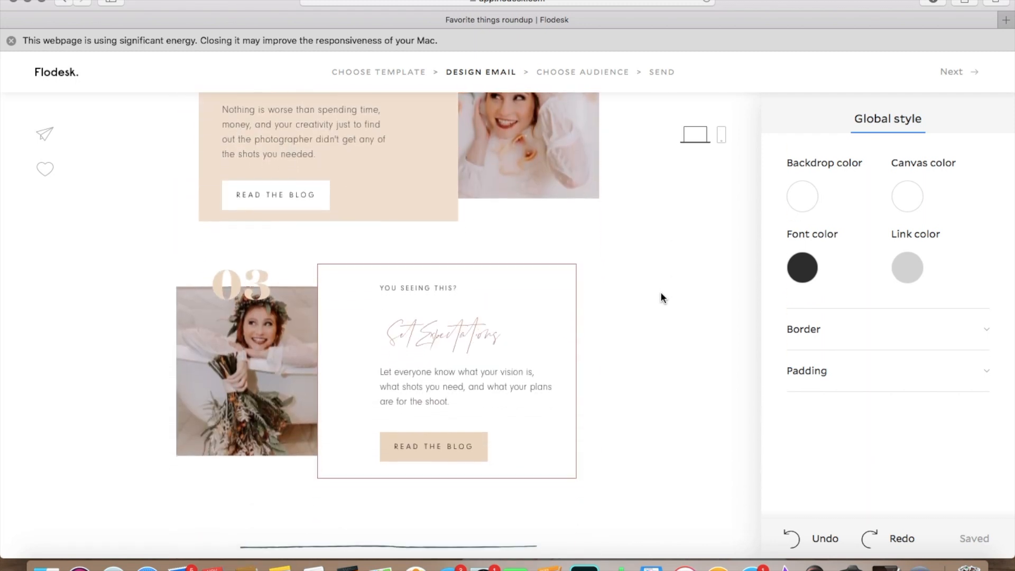
{"action": "scroll", "coordinate": [662, 298], "scroll_direction": "up", "scroll_amount": 1}
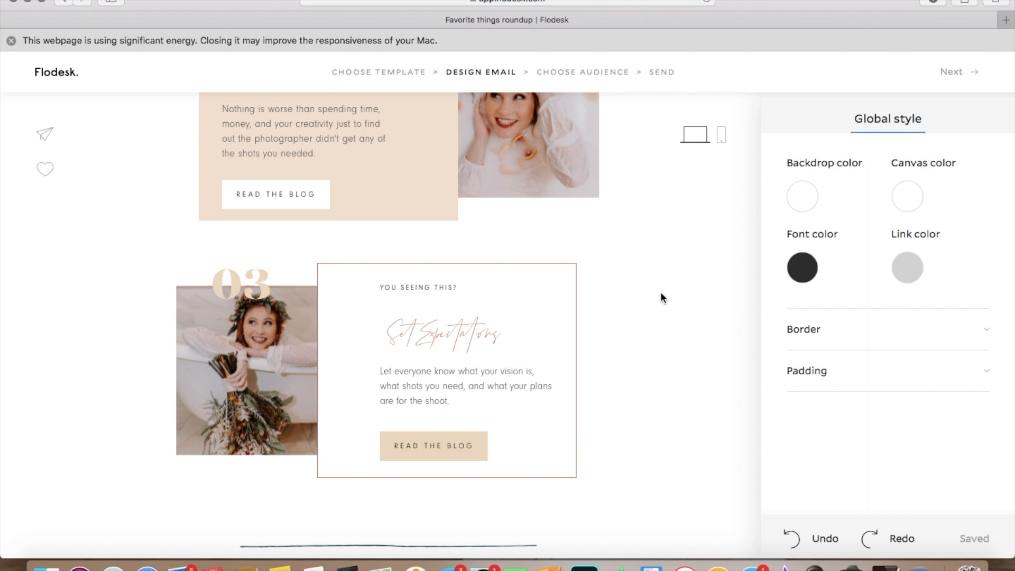